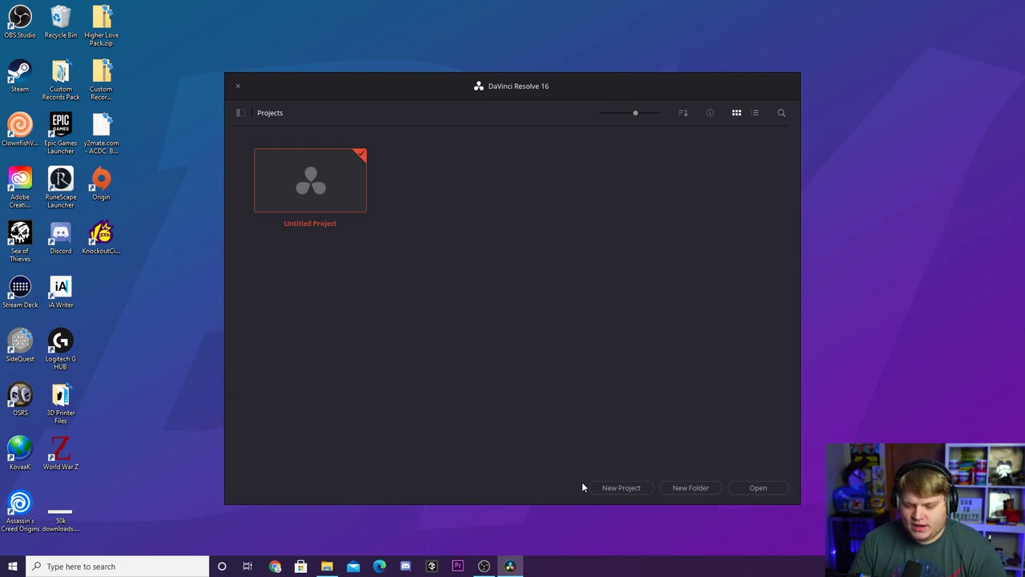
- Create a new project named "FX3 Tests"
left_click(609, 489)
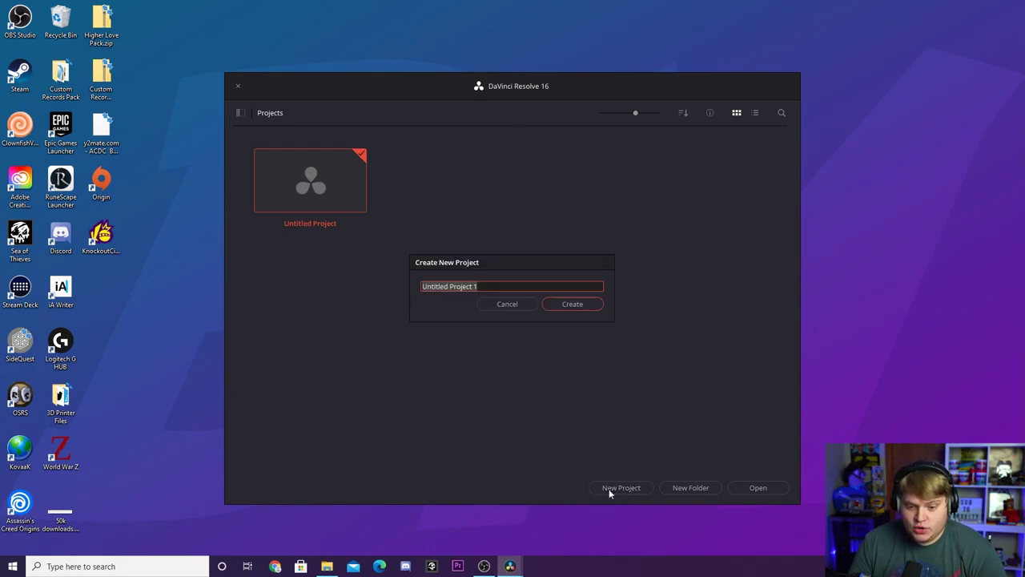
type("FX3 Tests")
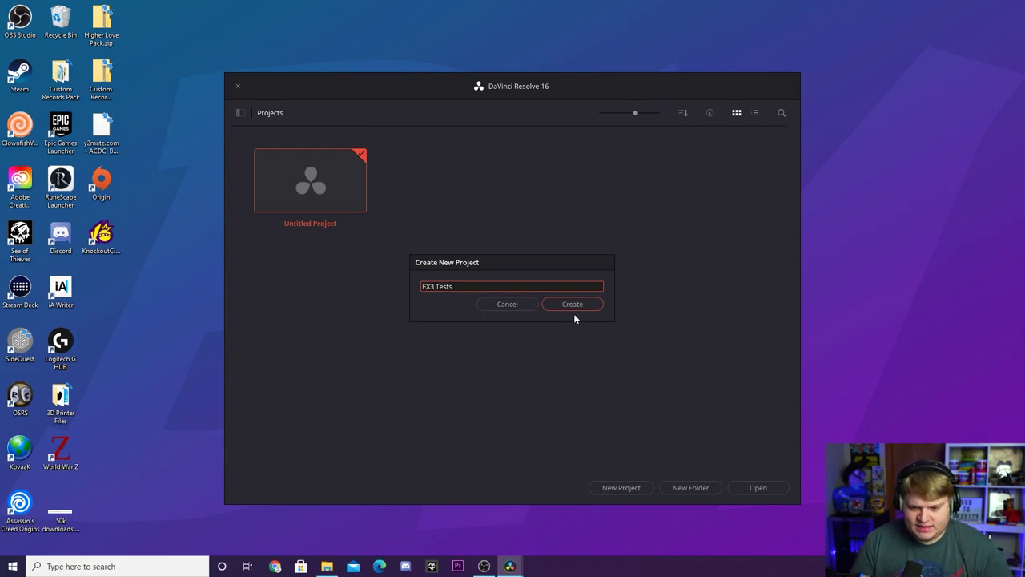
left_click(574, 306)
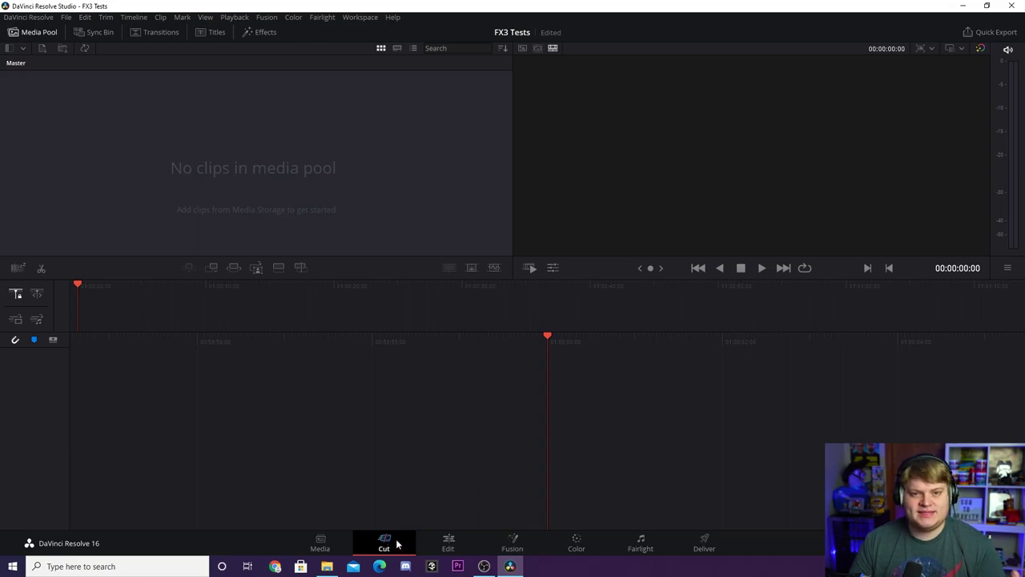
- Import the C200, FX3 and Pocket folders from FX3's Footage folder into the media pool, keeping the project's current frame rate
left_click(336, 543)
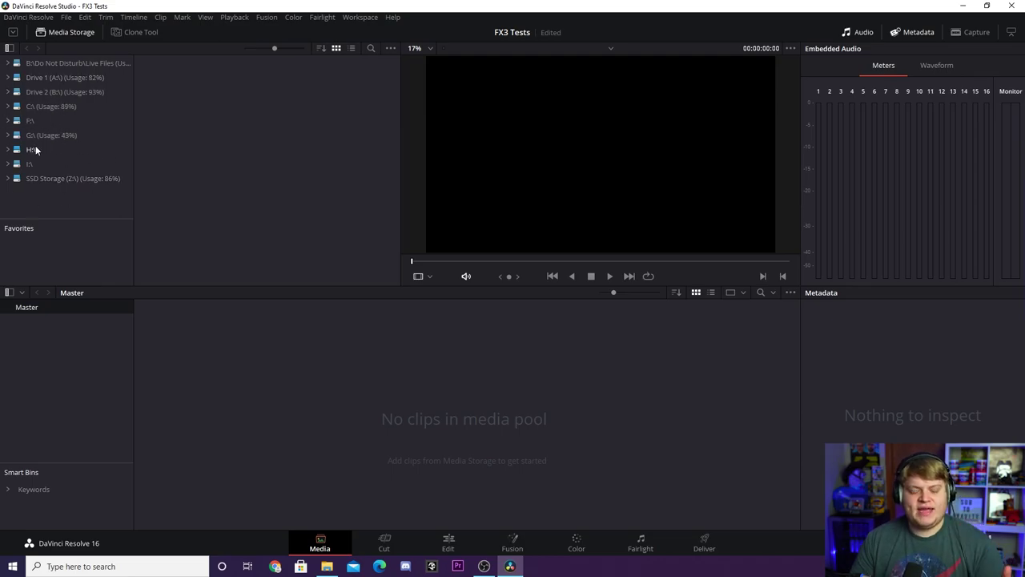
left_click(12, 94)
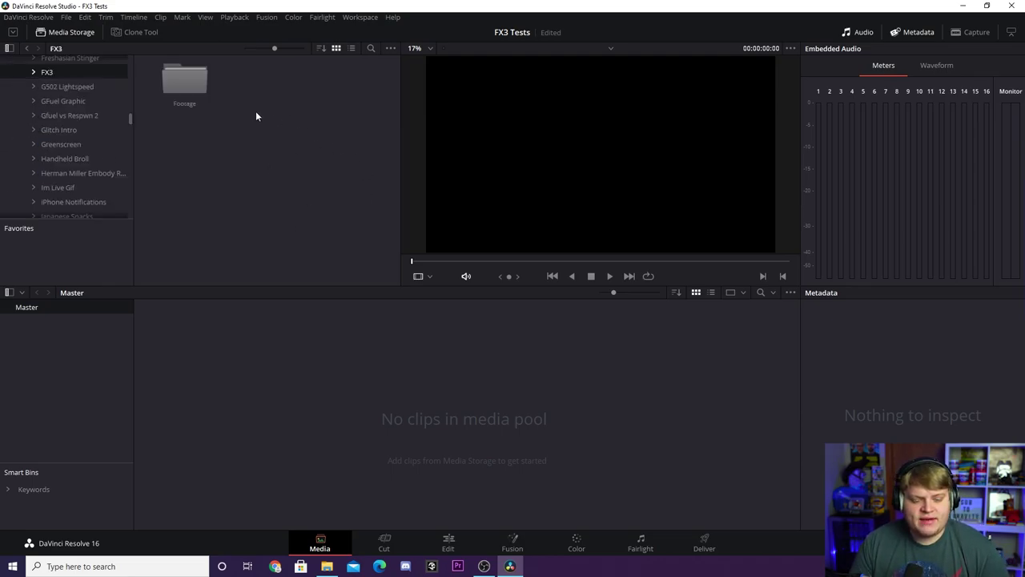
double_click(173, 78)
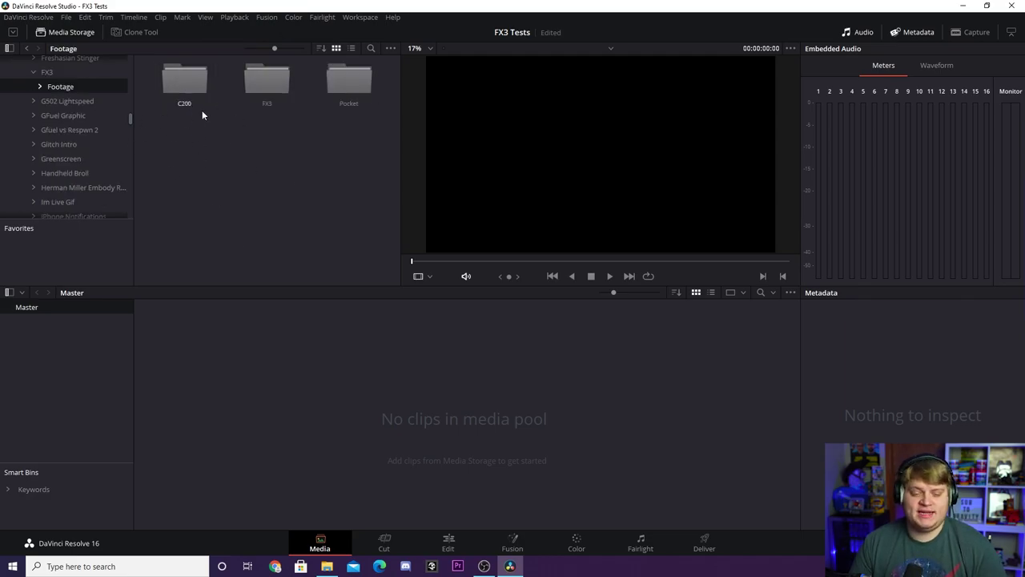
left_click_drag(177, 178, 369, 80)
left_click_drag(267, 93, 475, 430)
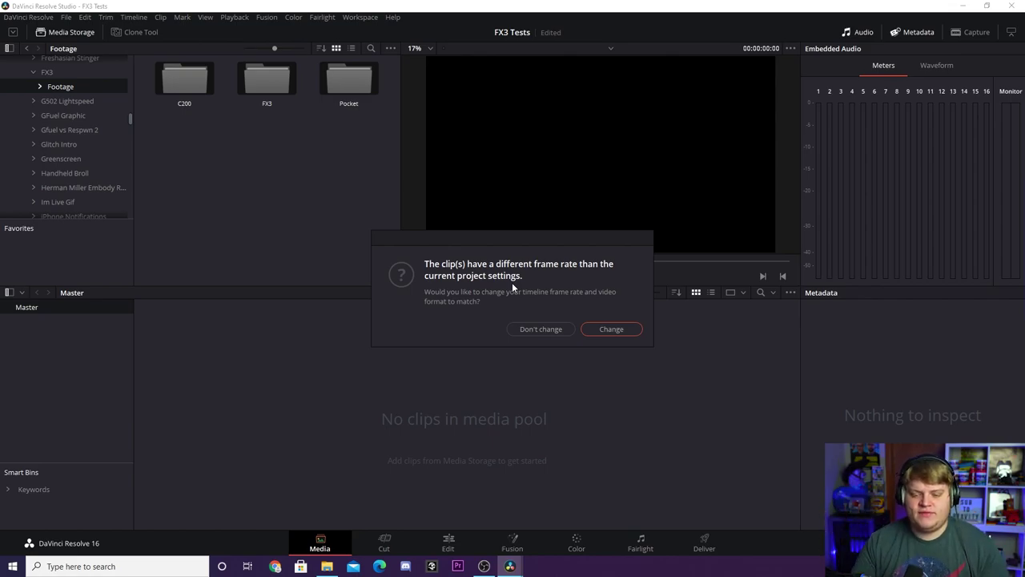
left_click(540, 328)
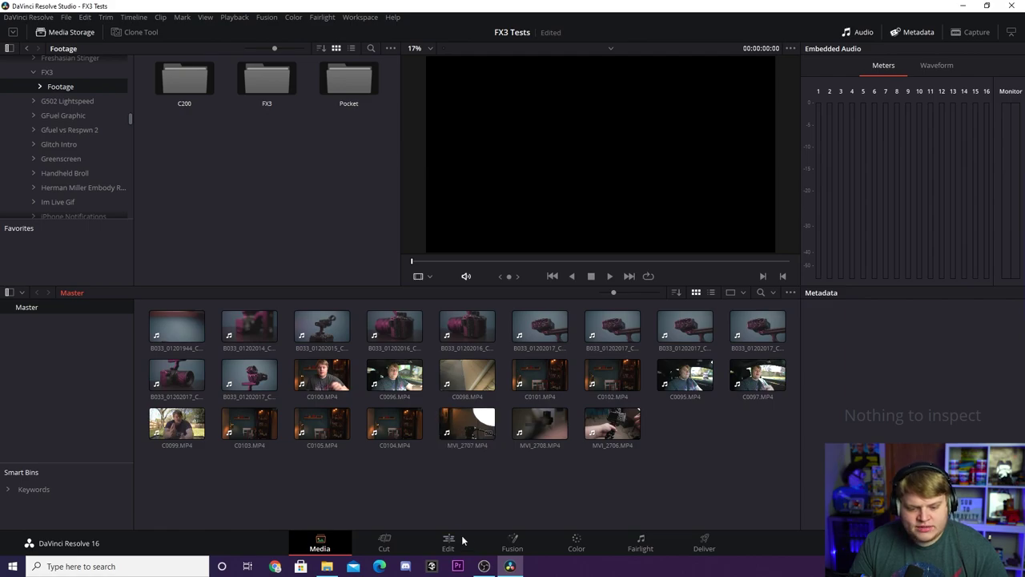
- On the Edit page, place C0097.MP4 at the start of Video 1 and move the playhead to 01:00:26:12
left_click(384, 548)
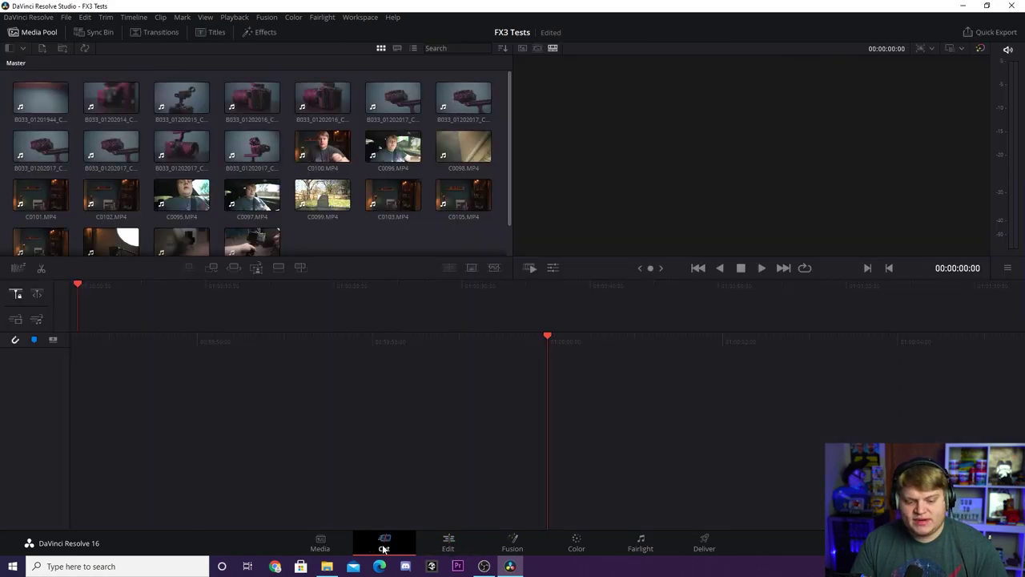
left_click(448, 544)
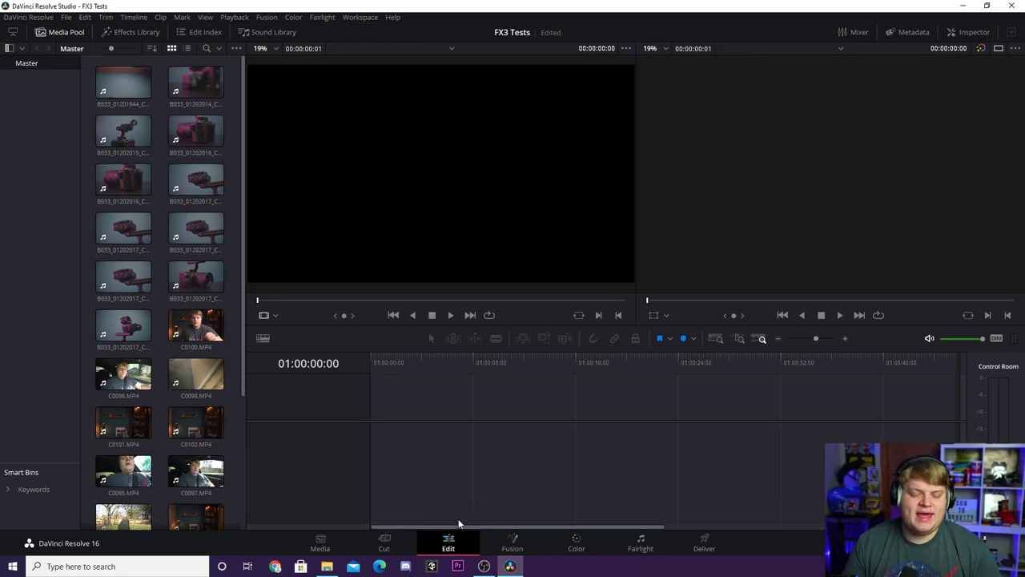
scroll(229, 320, "down", 5)
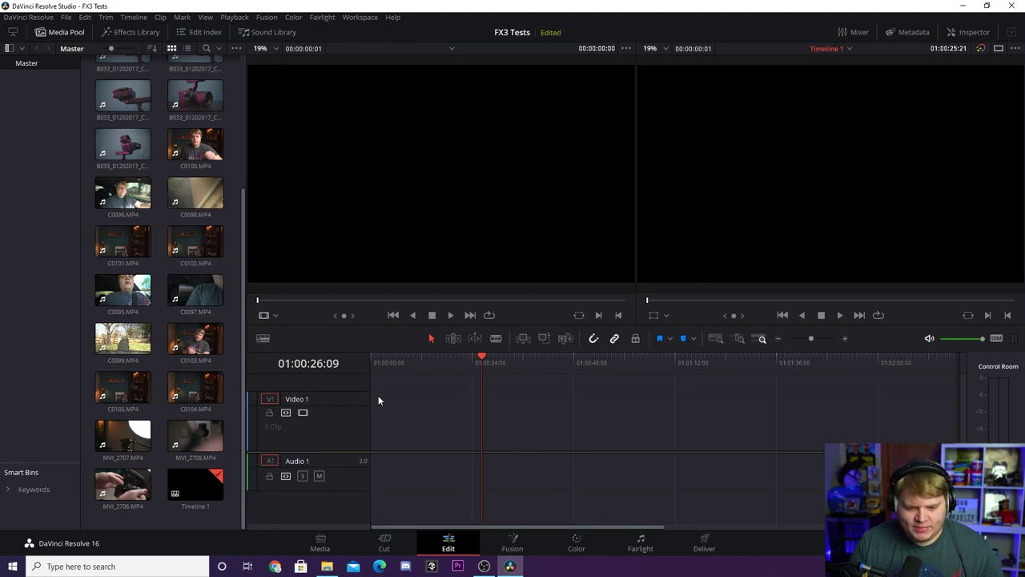
left_click_drag(198, 291, 370, 431)
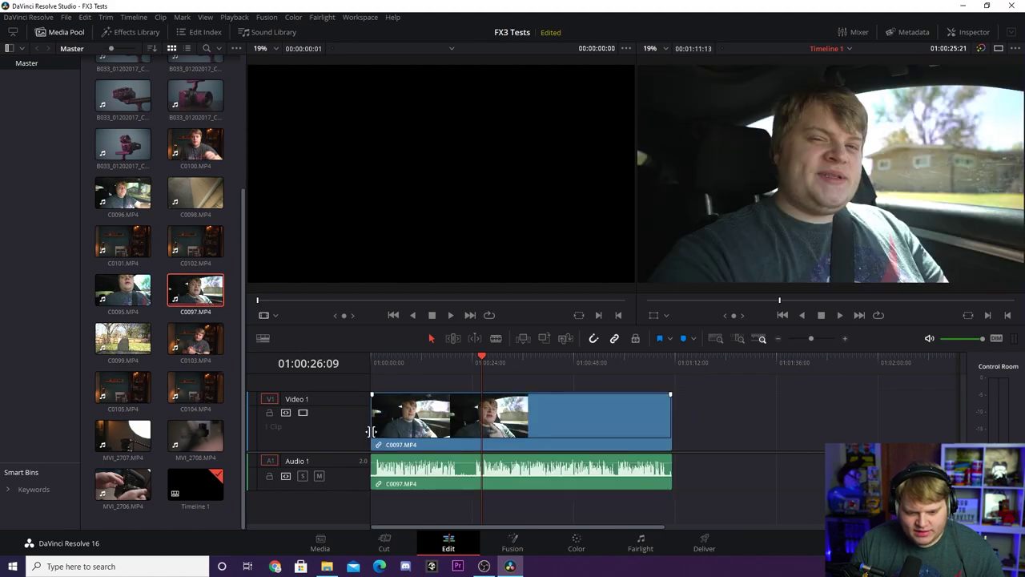
left_click_drag(426, 357, 371, 357)
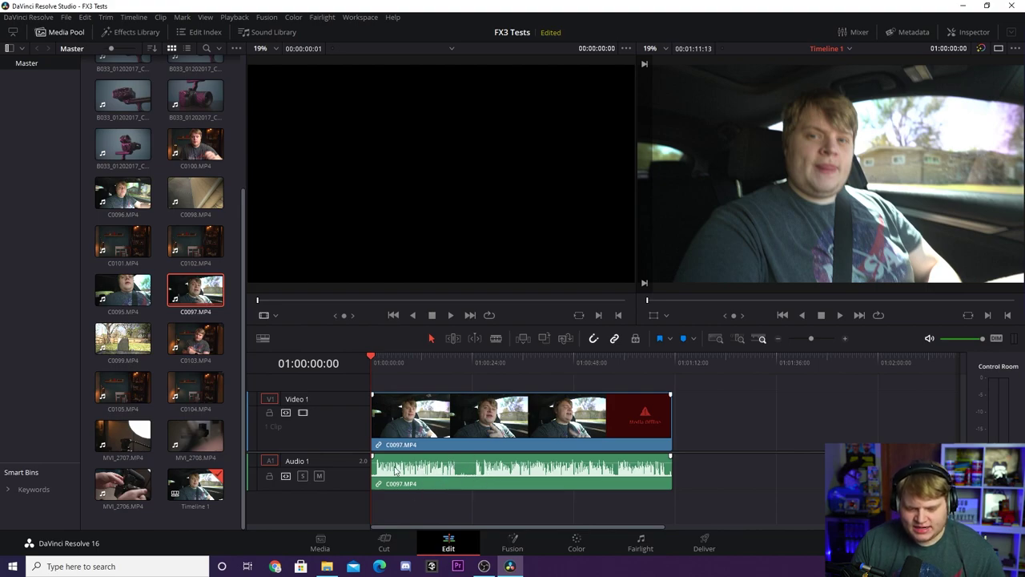
left_click_drag(464, 367, 482, 365)
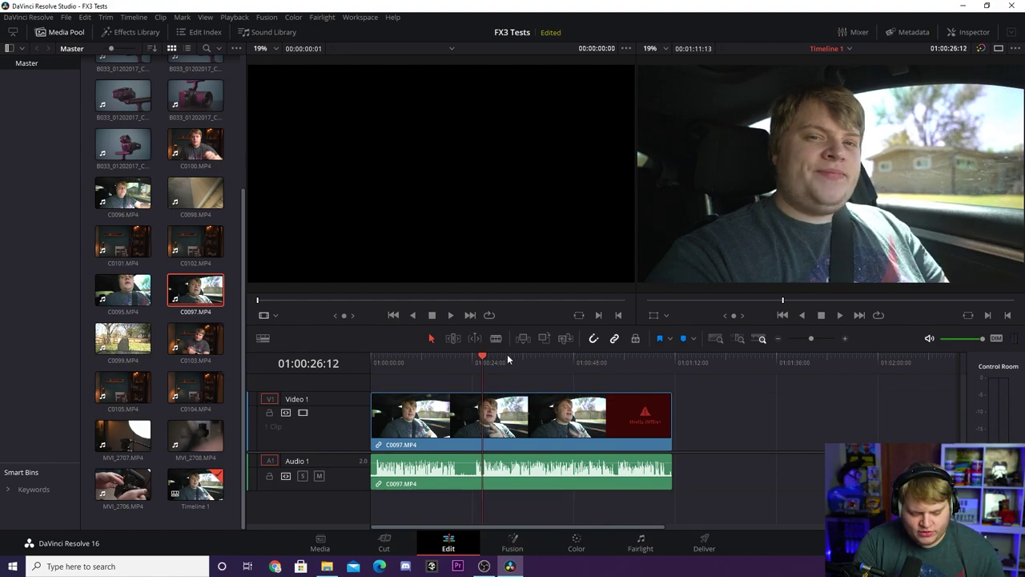
key("ctrl+z")
key("ctrl+z")
key("ctrl+z")
key("ctrl+shift+z")
key("ctrl+shift+z")
key("ctrl+shift+z")
- Split the C0097.MP4 clip at 01:00:26:18 and delete the portion before the cut, closing the gap
key("ctrl+equal")
key("ctrl+equal")
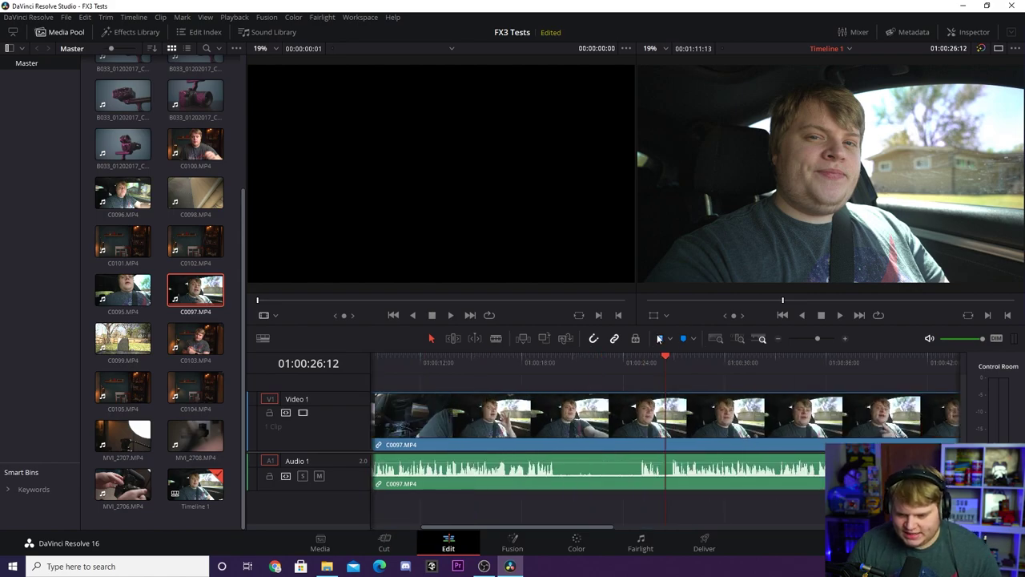
left_click_drag(668, 358, 672, 358)
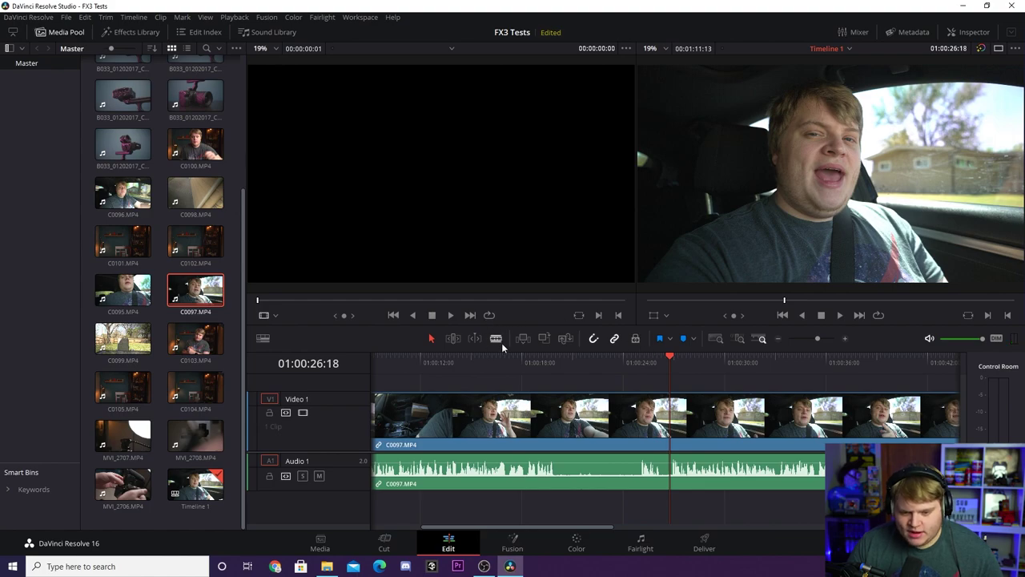
left_click(673, 410)
left_click(432, 339)
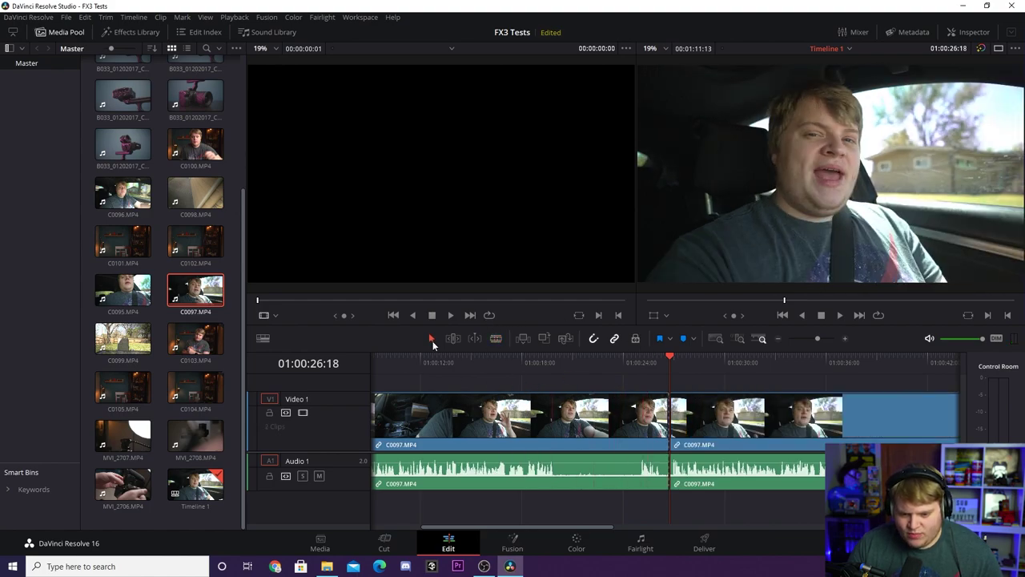
left_click(638, 437)
key("Delete")
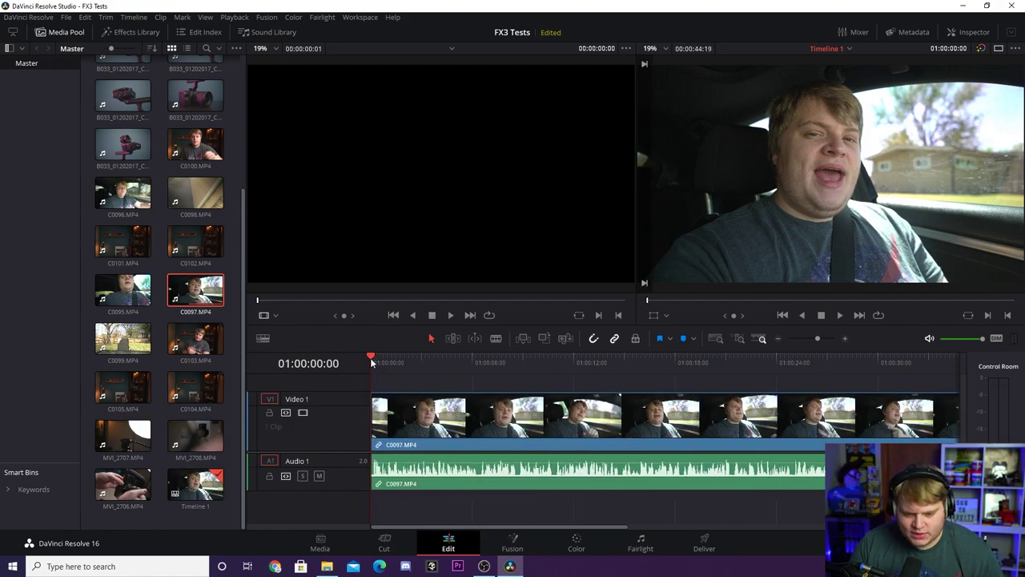
- Play the trimmed C0097.MP4 clip from its beginning and review the speech between about 25 and 32 seconds
key("space")
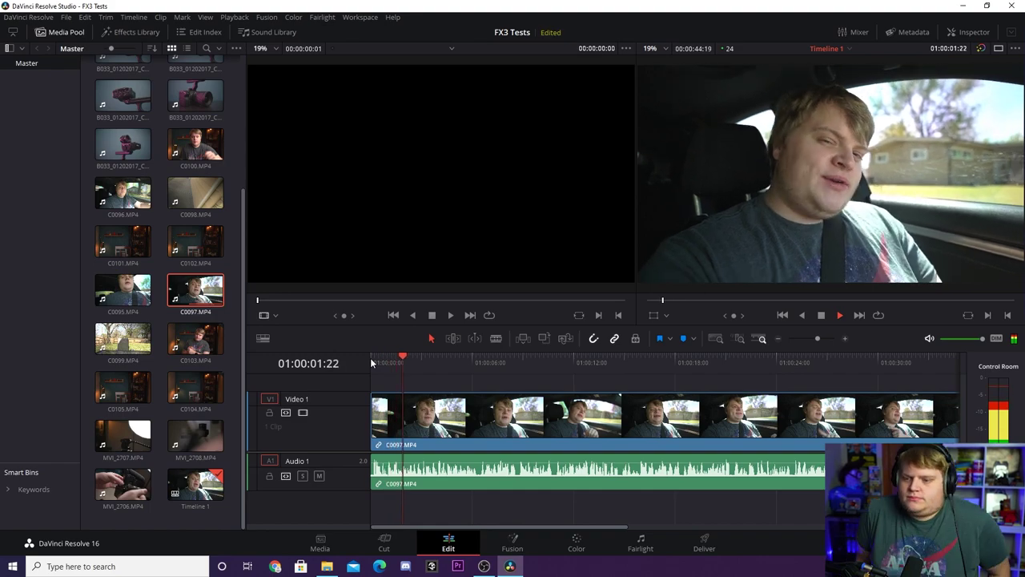
left_click(504, 363)
left_click_drag(548, 527, 614, 525)
left_click_drag(707, 362, 680, 356)
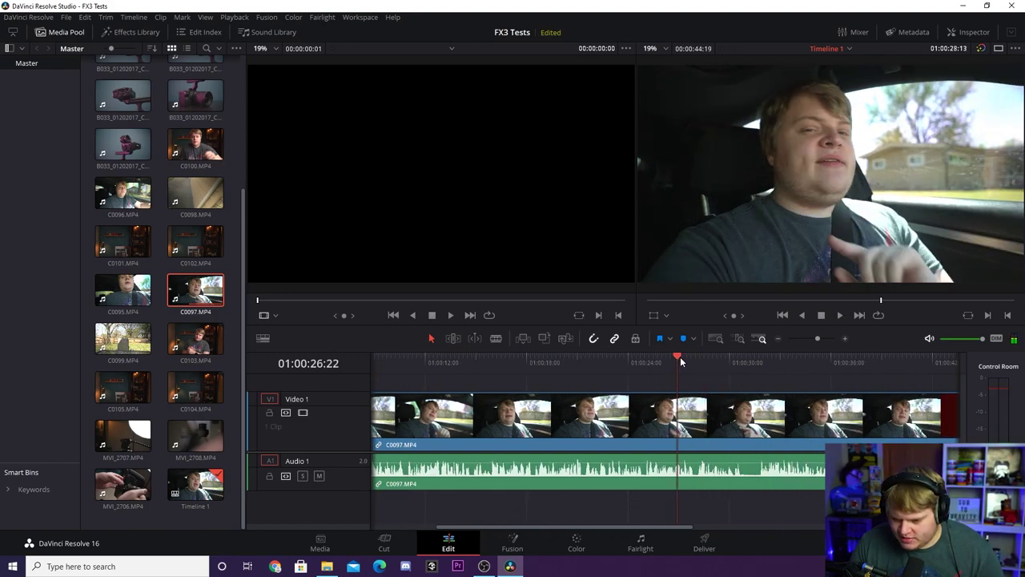
key("space")
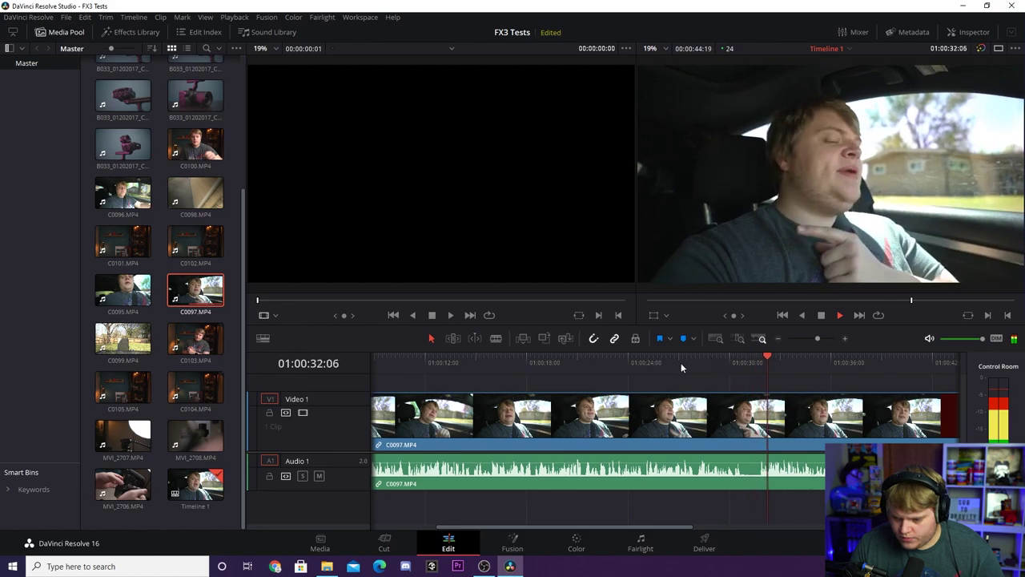
mouse_move(650, 359)
left_mouse_down()
mouse_move(663, 362)
mouse_move(651, 363)
left_mouse_up()
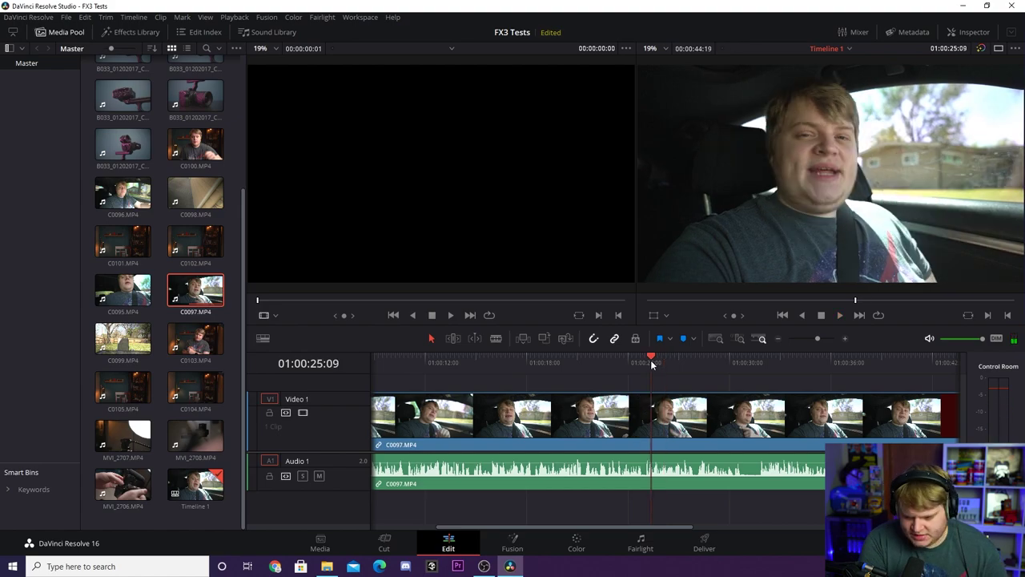
- Split the C0097.MP4 clip's video and audio at 01:00:25:18
key("ctrl+equal")
left_click(637, 360)
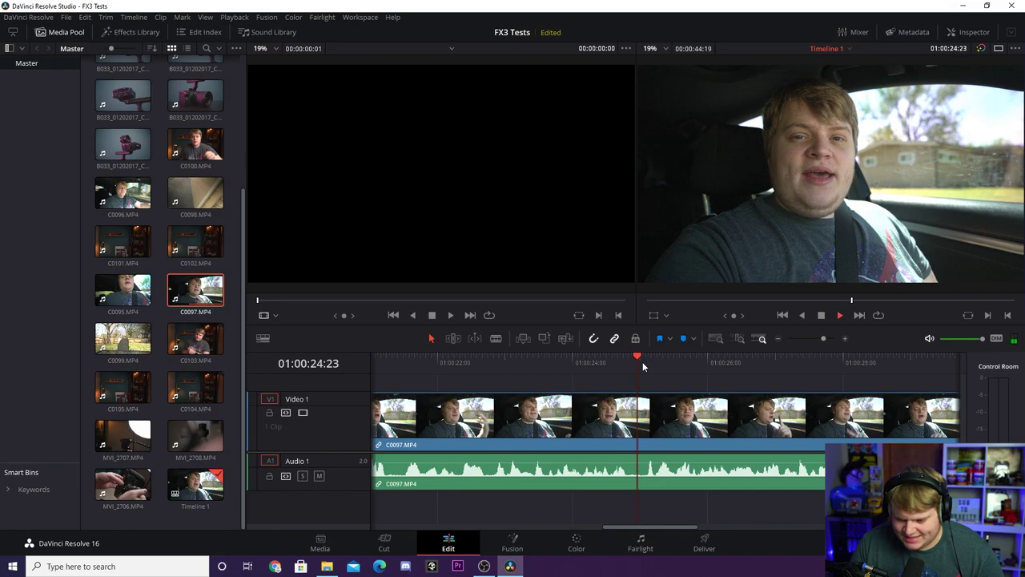
key("space")
left_click_drag(698, 361, 694, 362)
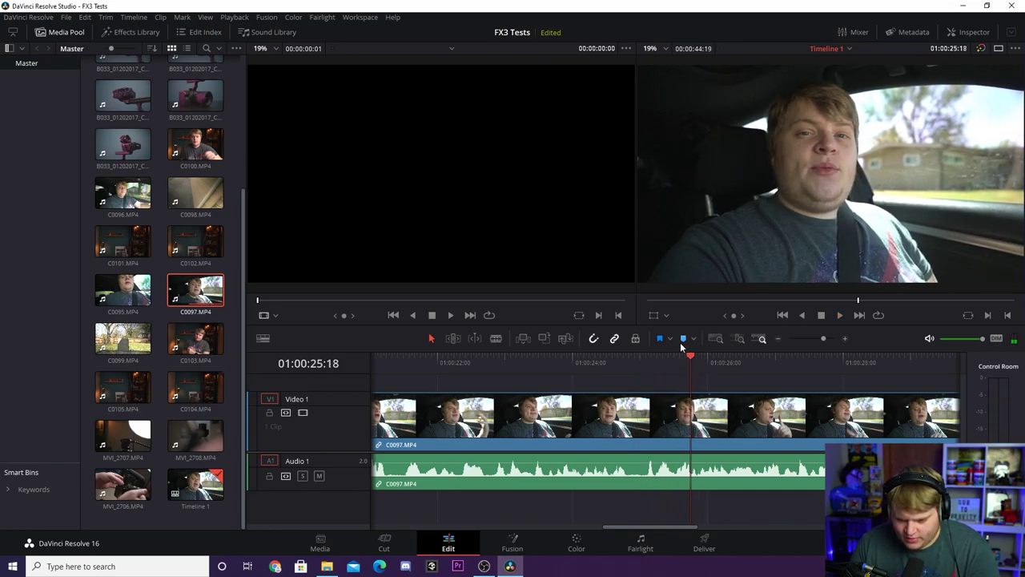
key("Left")
key("Left")
key("Right")
key("Right")
key("b")
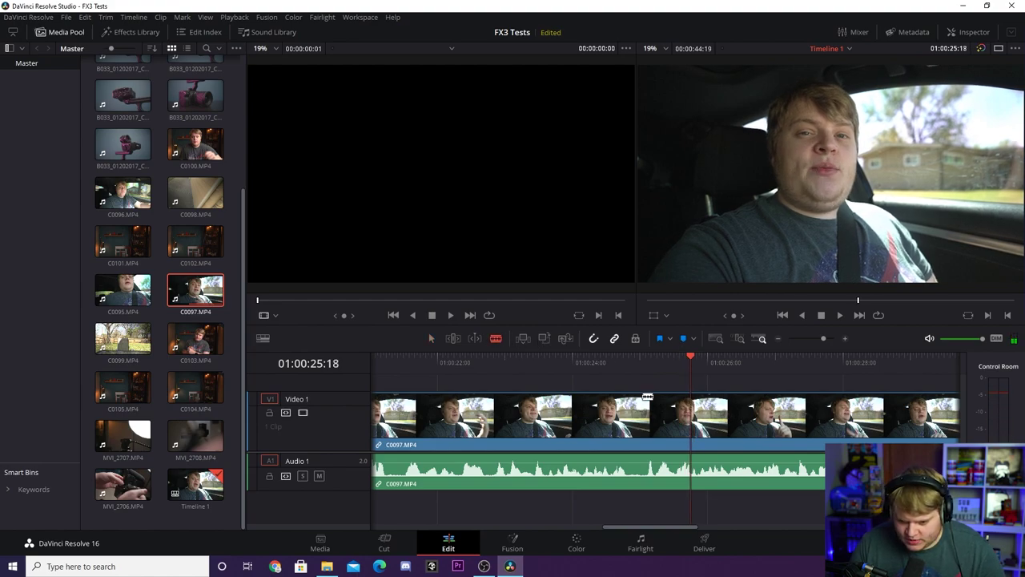
left_click(690, 416)
- Split the second C0097.MP4 segment at 01:00:31:21, where the speech resumes after the pause
left_click_drag(691, 358, 499, 401)
key("ctrl+minus")
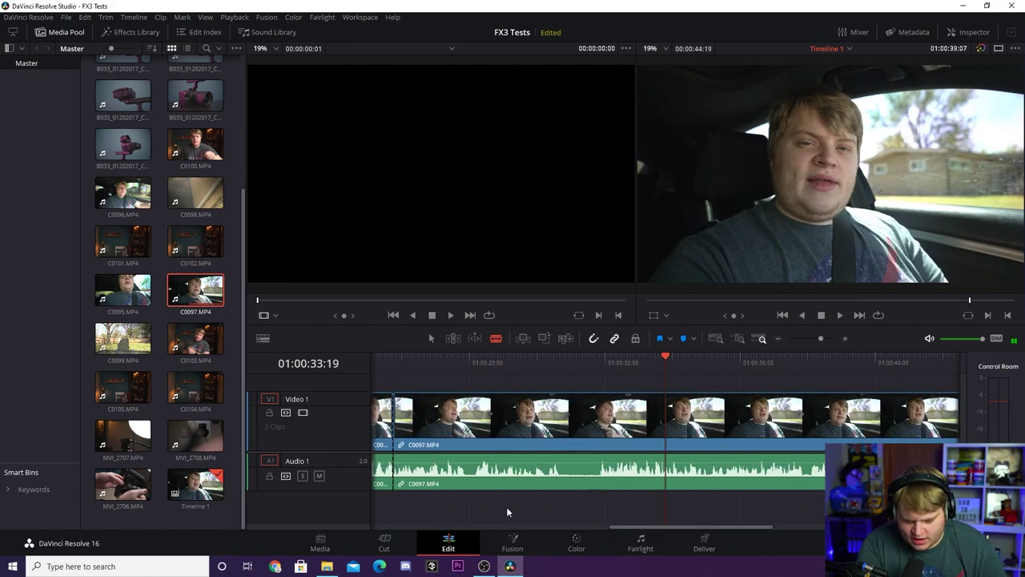
key("ctrl+minus")
left_click_drag(650, 364, 682, 358)
key("ctrl+plus")
left_click_drag(682, 472, 569, 479)
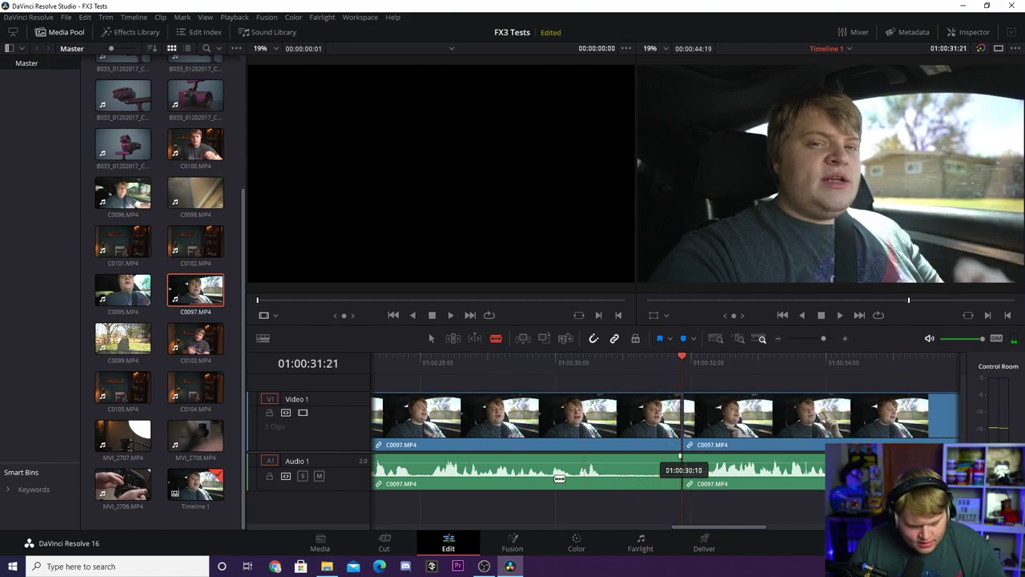
- Delete the middle C0097.MP4 segment between the two cuts and close the gap
left_click(433, 340)
left_click(587, 432)
key("Delete")
key("ctrl+z")
- Play back across the join between the two remaining C0097.MP4 segments to check the edit
left_click_drag(624, 362, 481, 363)
left_click(381, 355)
key("space")
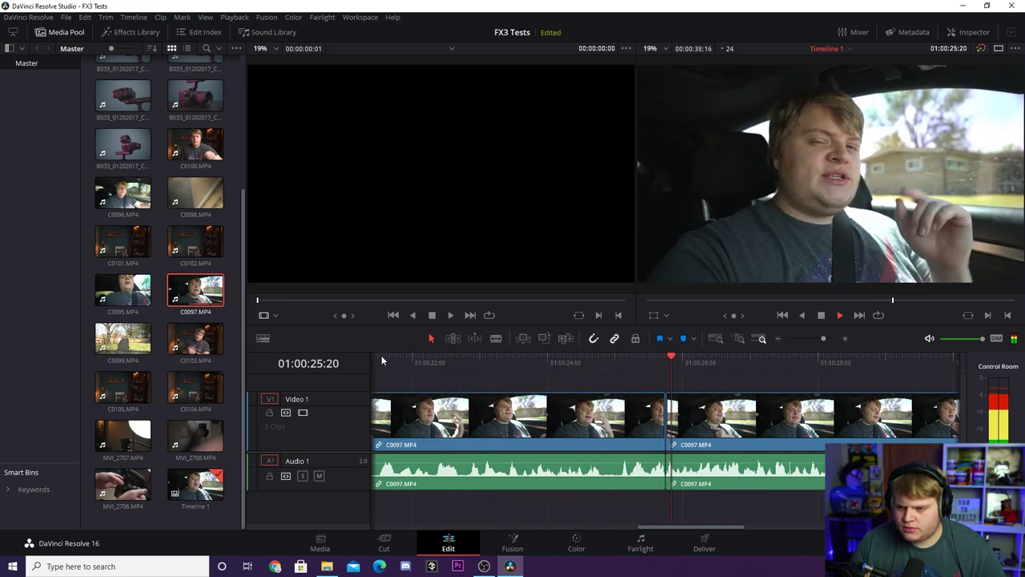
key("space")
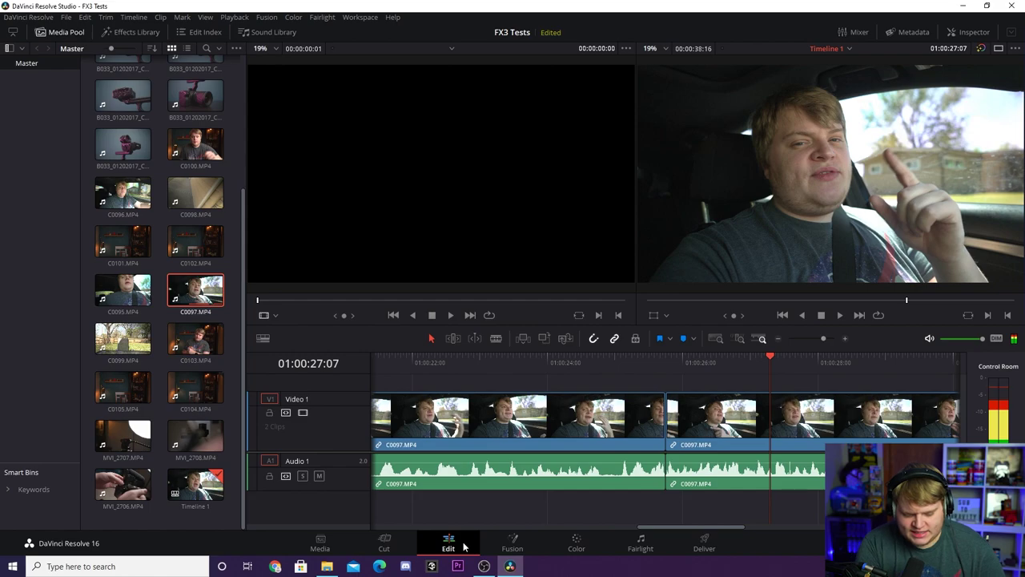
- Split the last C0097.MP4 segment at 01:00:36:23, just after the final spoken line
key("ctrl+minus")
key("ctrl+minus")
key("ctrl+minus")
left_click(663, 361)
key("space")
key("ctrl+equal")
key("ctrl+equal")
key("ctrl+equal")
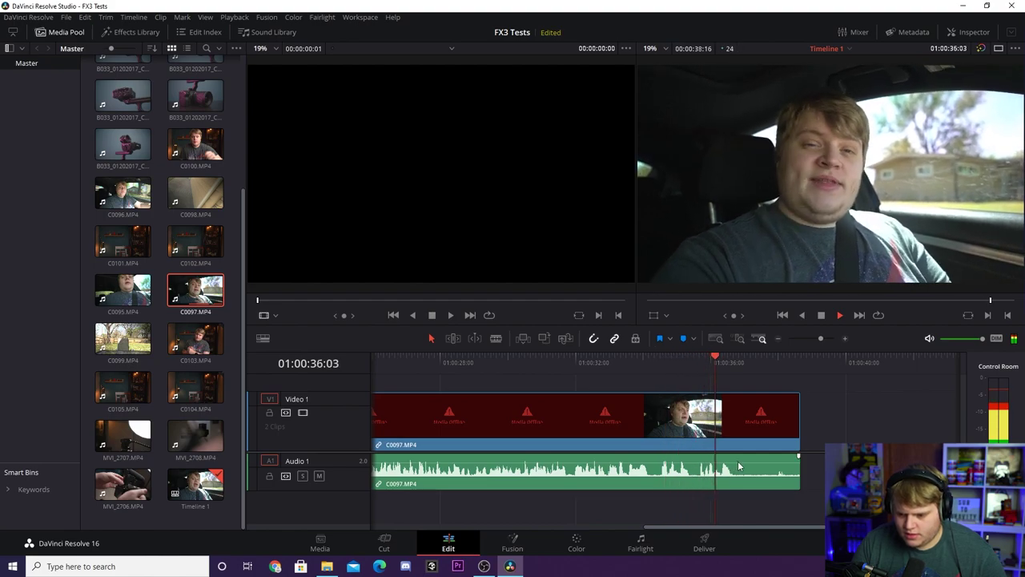
key("space")
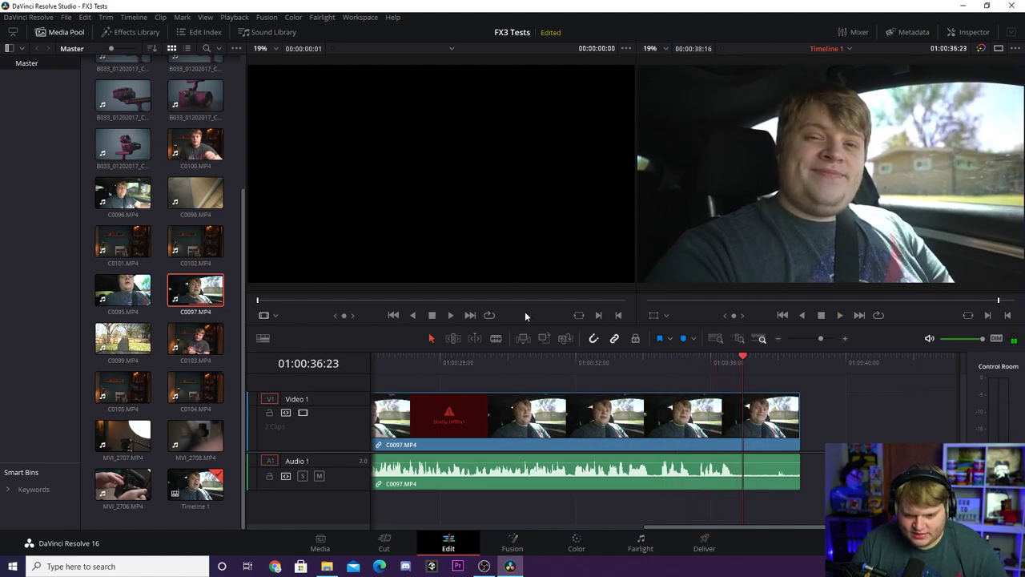
left_click(496, 338)
left_click(740, 413)
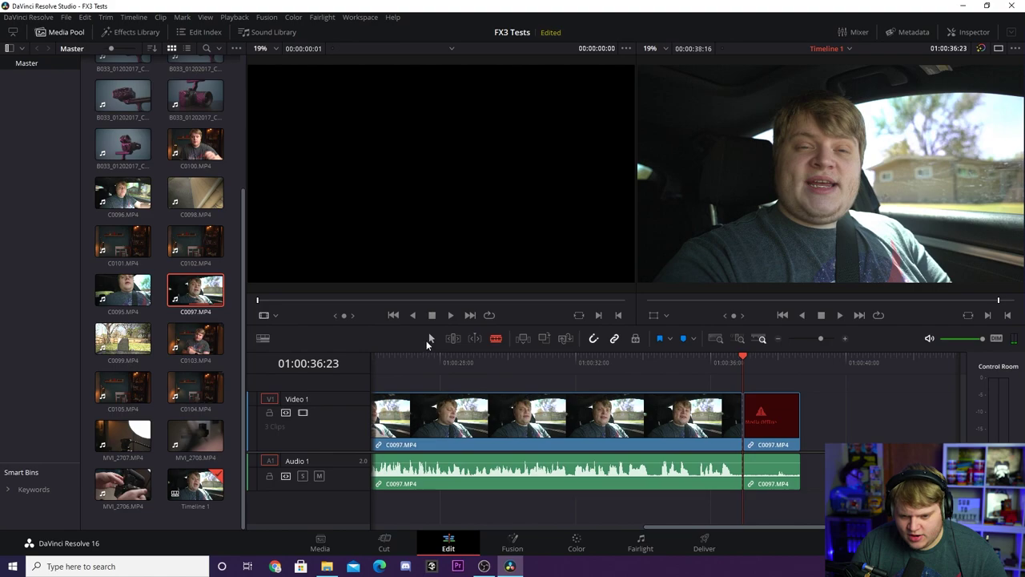
- Delete the leftover C0097.MP4 piece after the 01:00:36:23 cut
key("a")
left_click(757, 417)
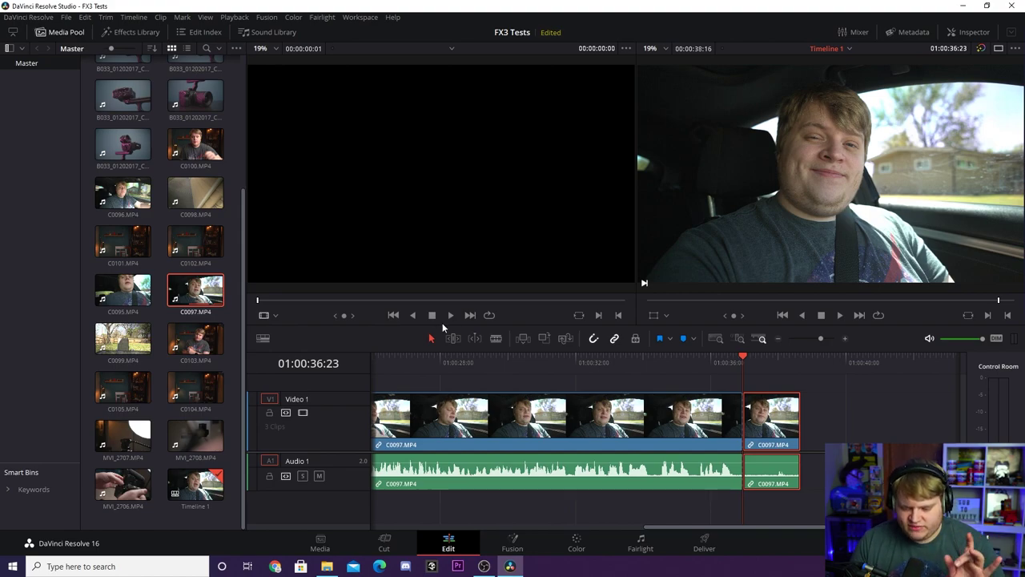
key("Delete")
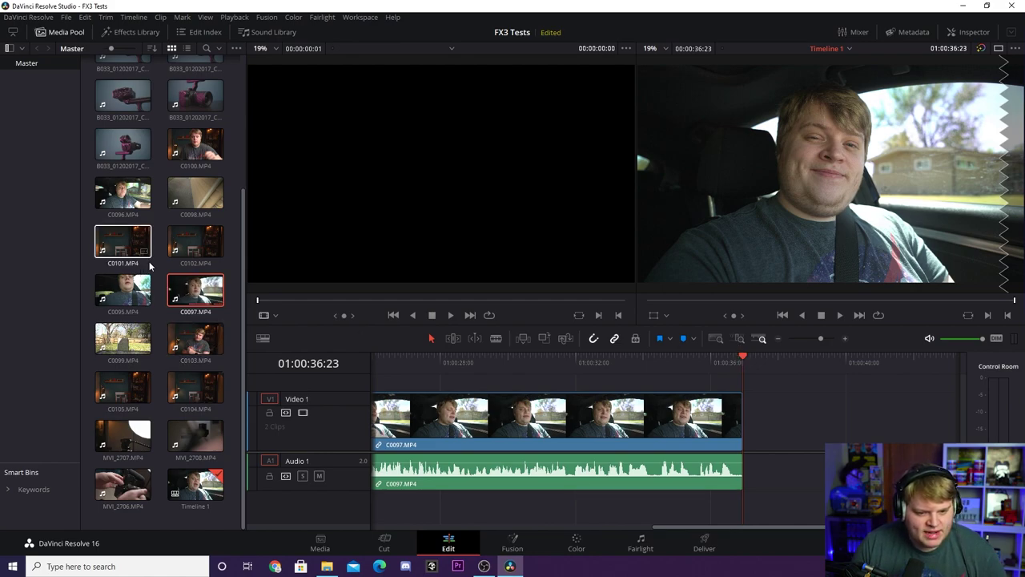
- Append C0098.MP4 directly after the last C0097.MP4 segment at 01:00:36:23 on Video 1
left_click_drag(197, 202, 759, 429)
key("ctrl+minus")
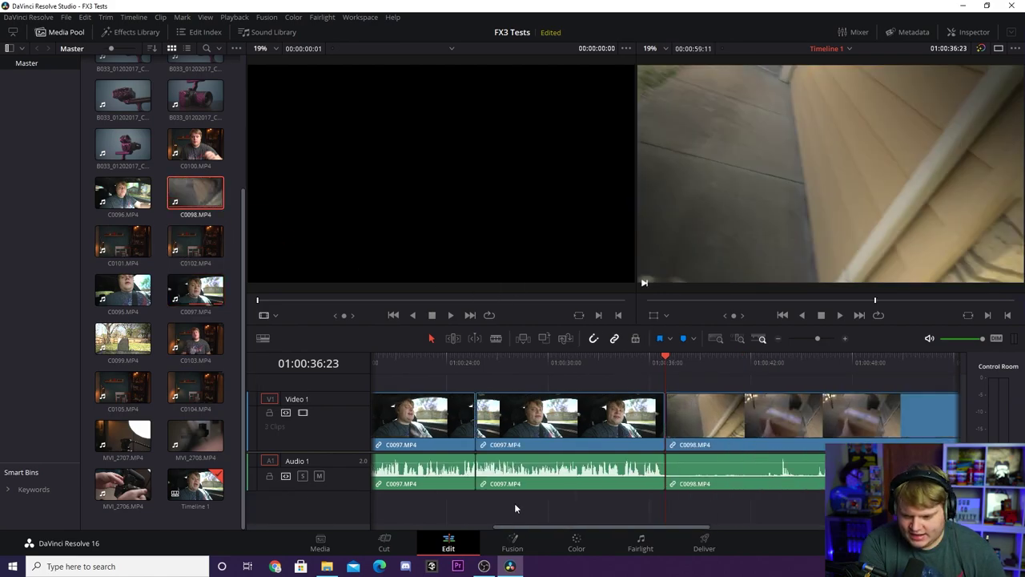
- Split C0098.MP4 at 01:00:39:12 and ripple-delete the piece before the cut so the rest follows C0097.MP4
left_click_drag(671, 358, 705, 362)
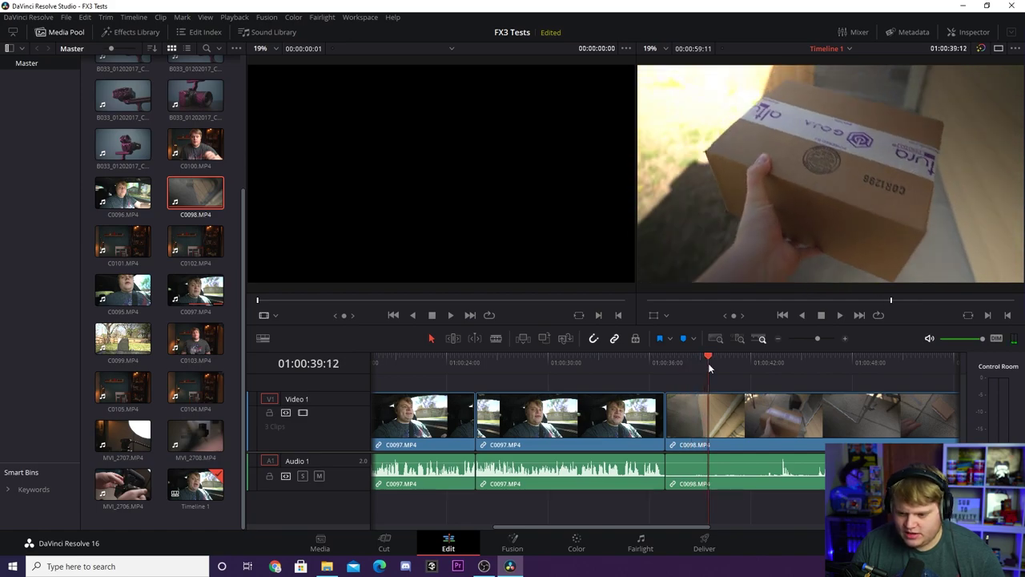
left_click(709, 415)
key("a")
left_click(681, 423)
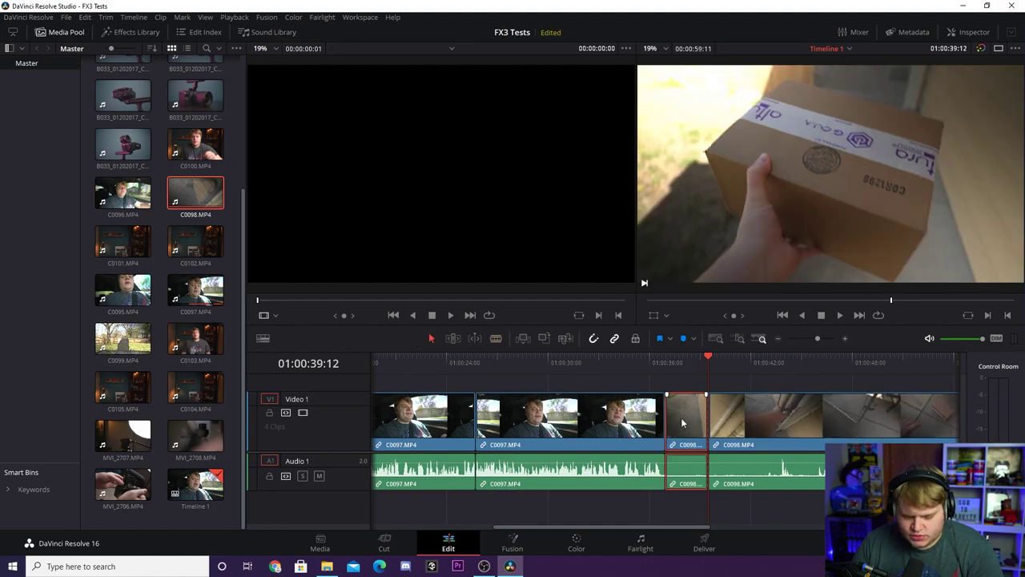
key("Delete")
left_click(681, 418)
key("Delete")
- Play back the join into C0098.MP4, and cut out the clip's section between 01:00:41:23 and 01:00:44:14, closing the gap
left_click_drag(642, 360, 634, 356)
key("space")
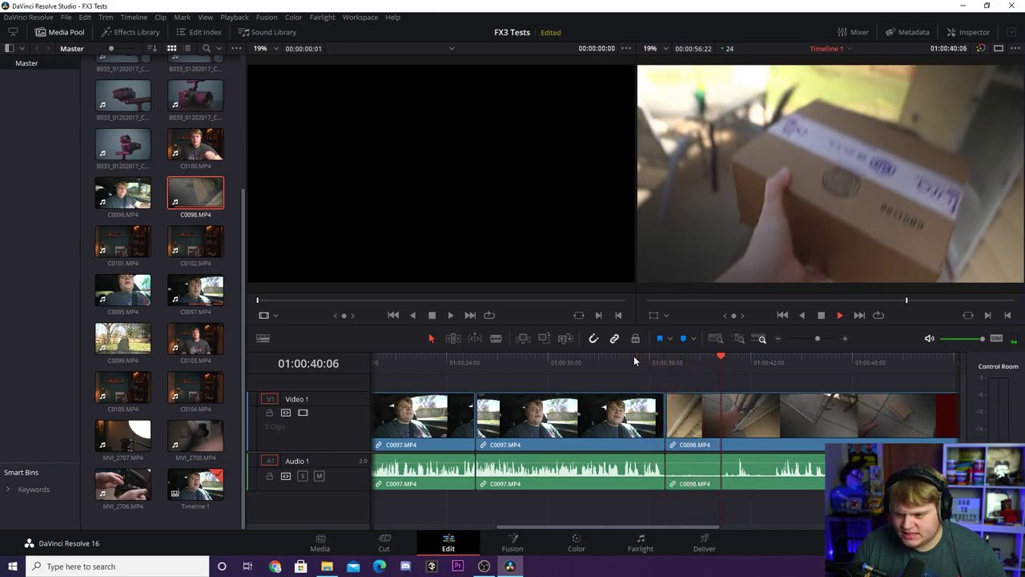
key("space")
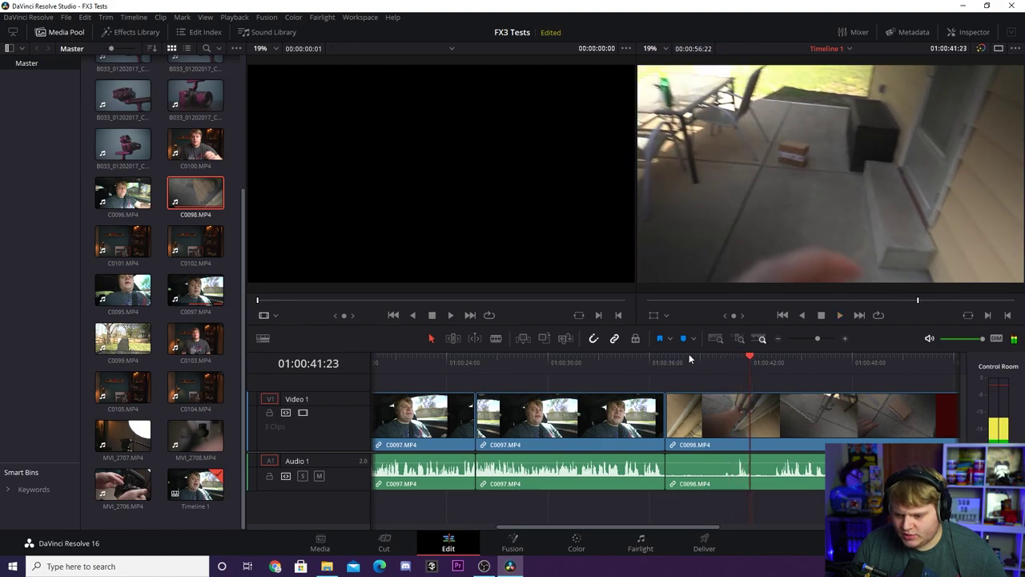
left_click(751, 435)
left_click(436, 338)
left_click_drag(750, 359, 795, 360)
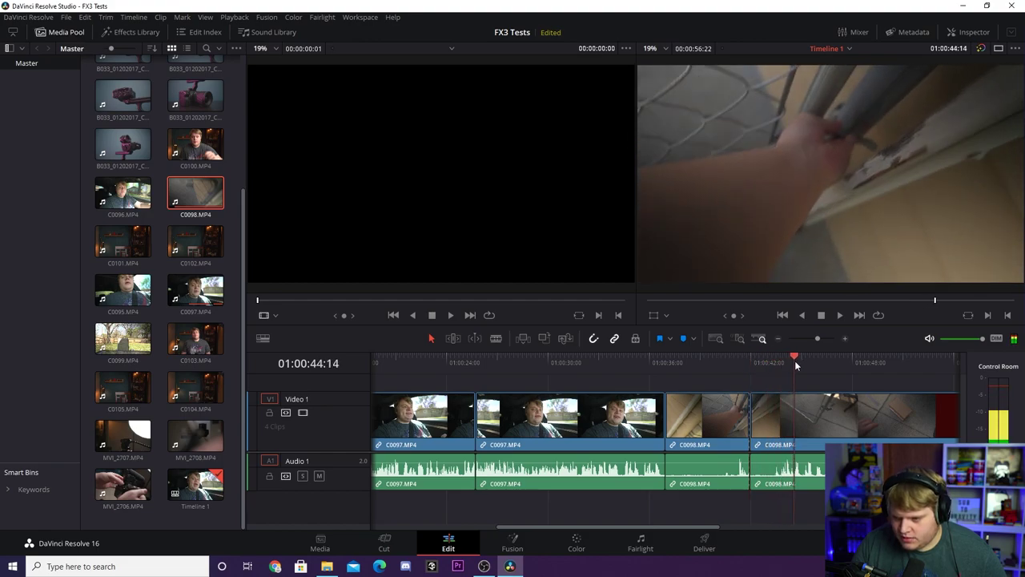
left_click(802, 420)
left_click(428, 338)
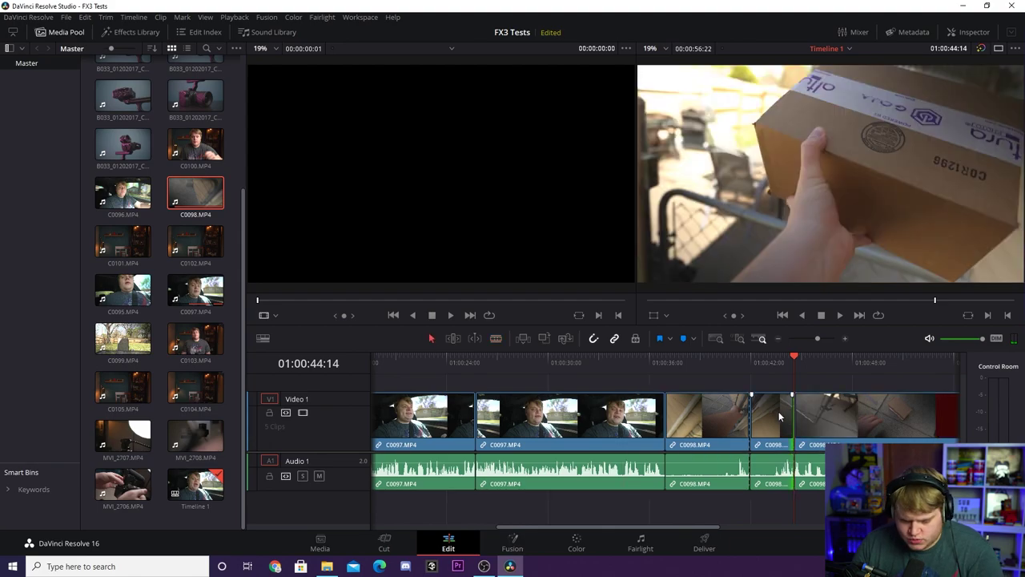
key("Delete")
- Split the last C0098.MP4 segment at 01:00:43:21 and 01:00:46:15 and ripple-delete the piece between the cuts
left_click_drag(753, 361, 784, 362)
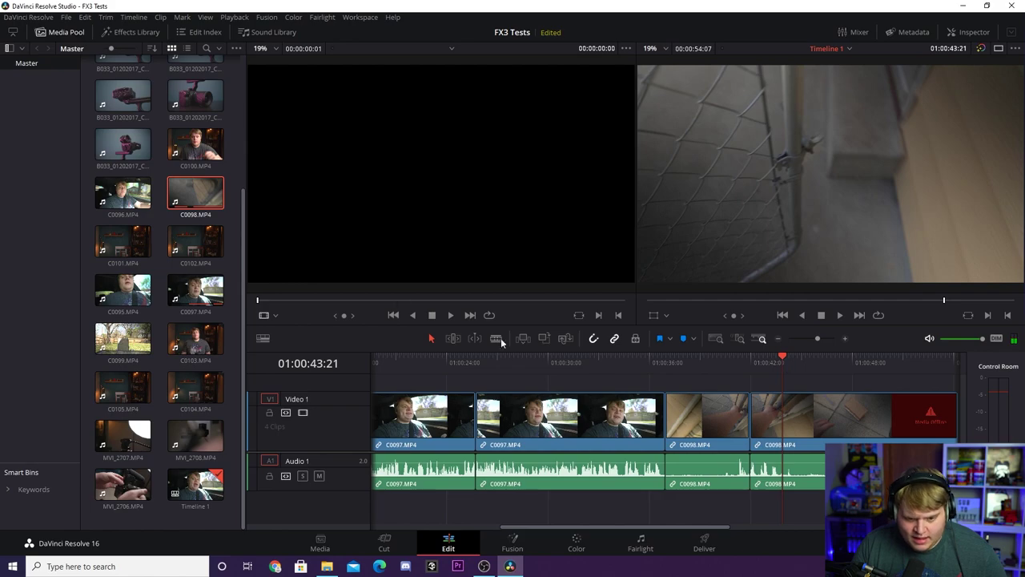
left_click(792, 418)
left_click_drag(789, 360, 829, 362)
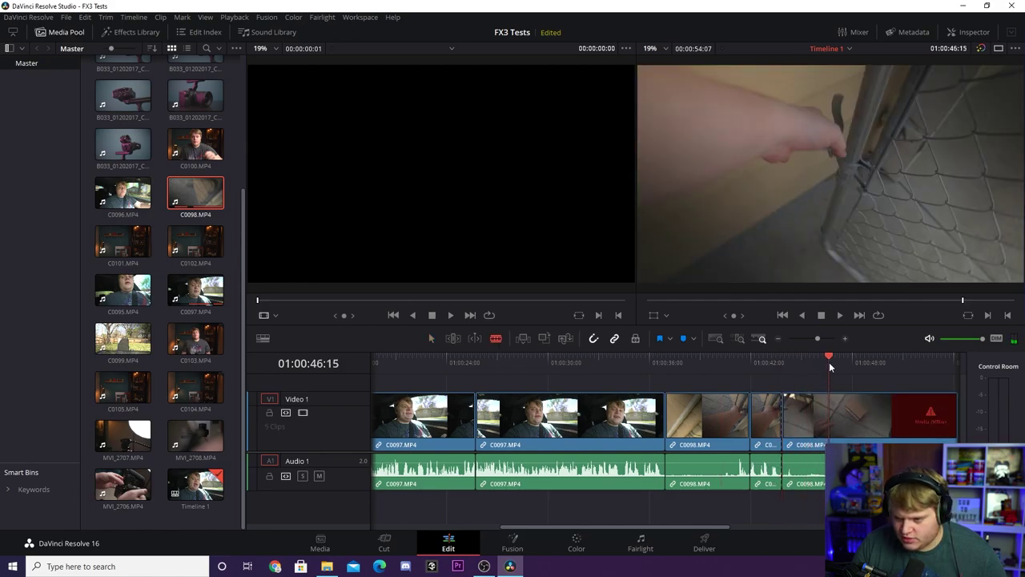
left_click(830, 420)
left_click(431, 338)
left_click(811, 409)
key("Delete")
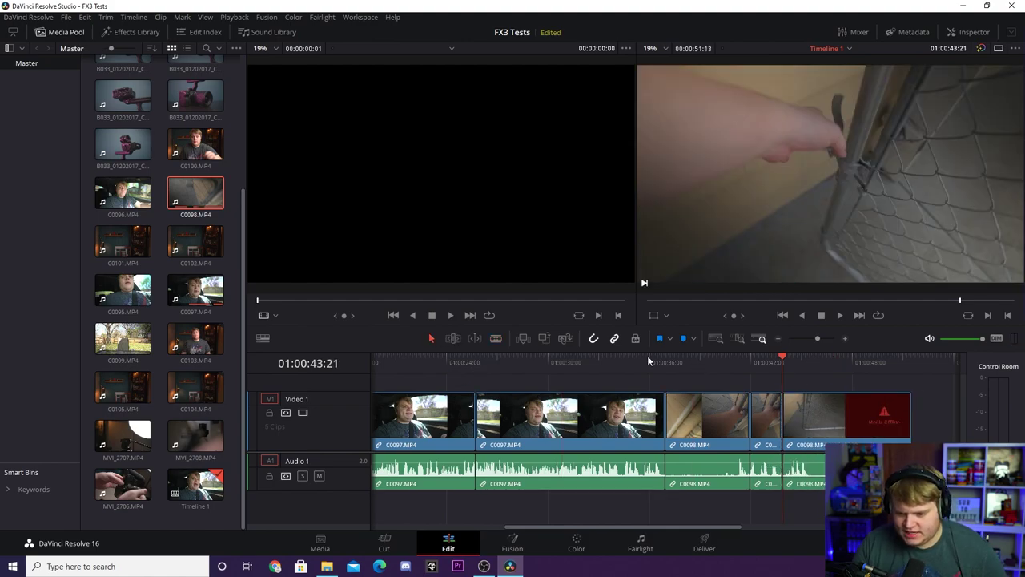
- Trim the end of the last C0098.MP4 segment to 01:00:49:11 and append C0099.MP4 directly after it on Video 1
key("space")
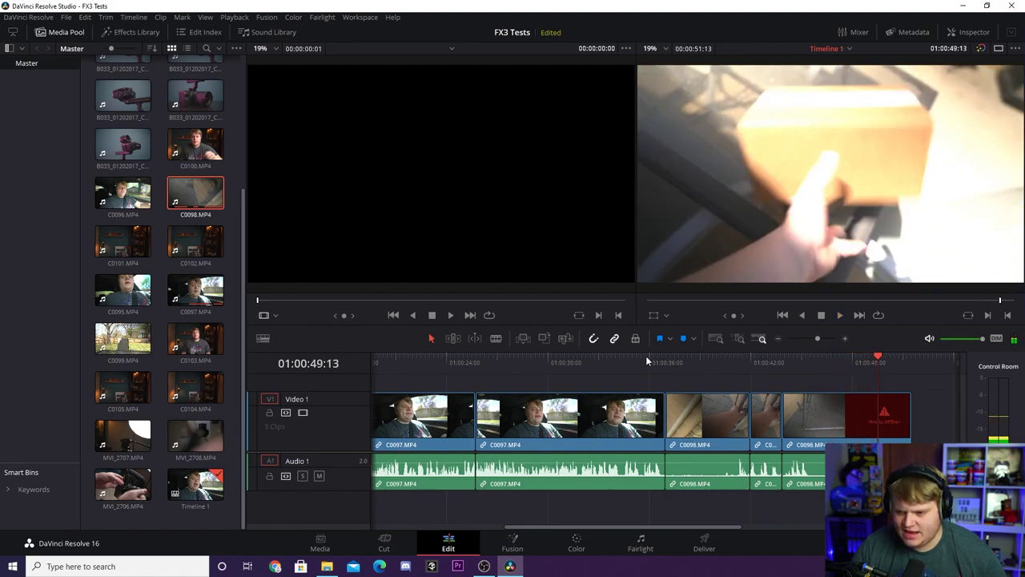
key("Left")
key("Left")
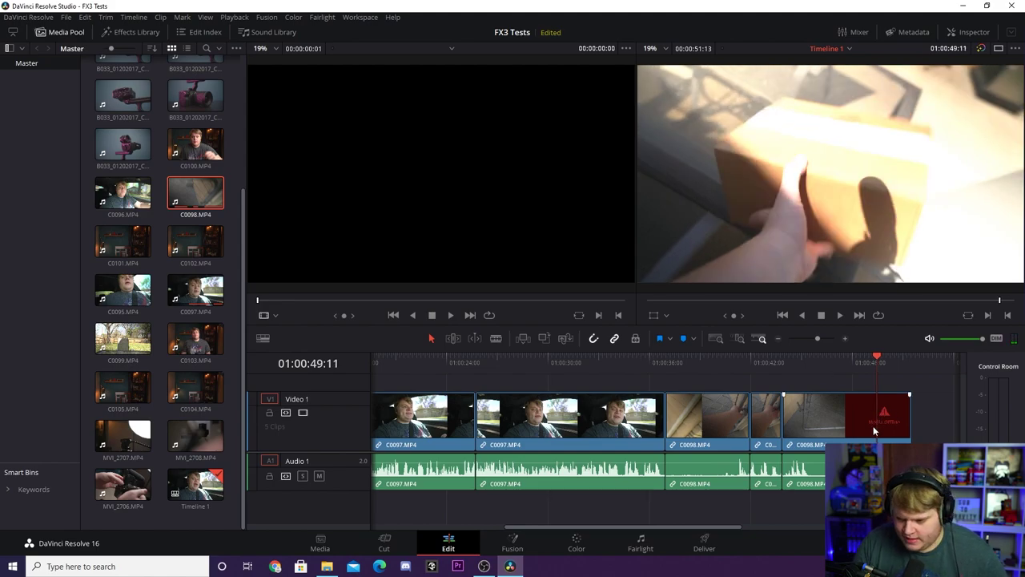
left_click_drag(851, 424, 878, 415)
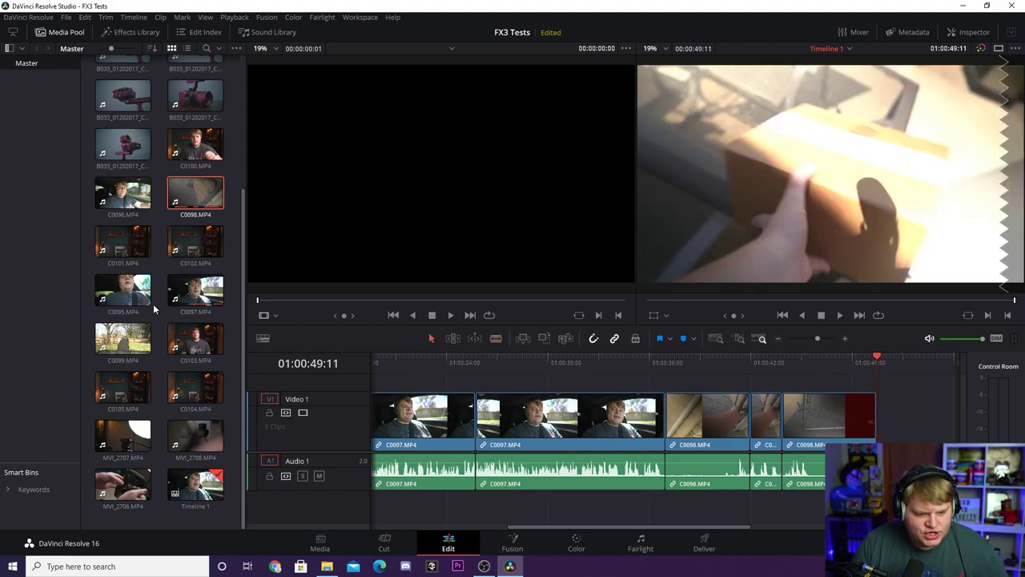
left_click_drag(125, 343, 881, 417)
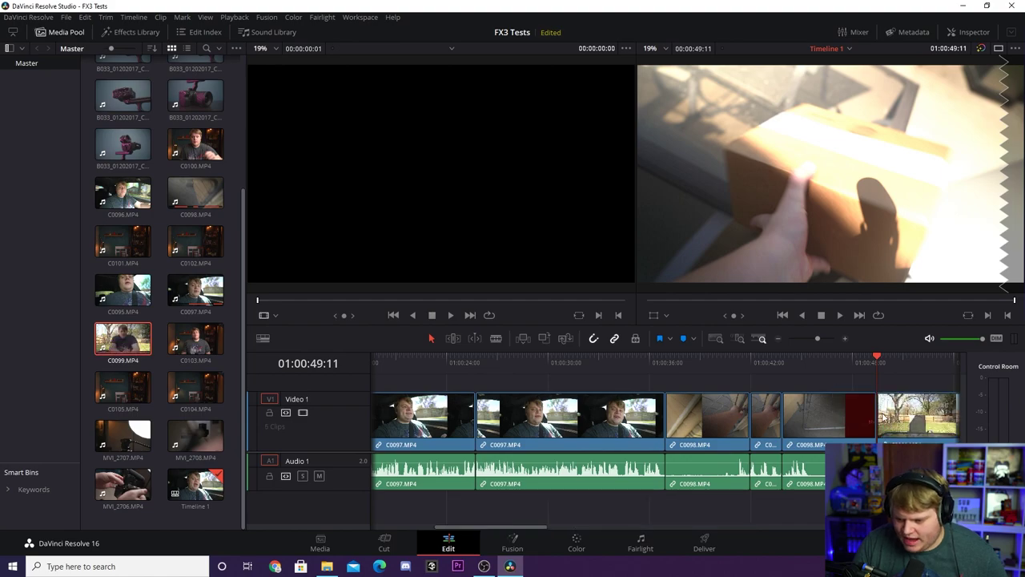
- Split C0099.MP4 at 01:01:08:13, just before the box is set on the table, and ripple-delete the part before the cut
left_click_drag(489, 529, 600, 531)
left_click_drag(629, 362, 642, 369)
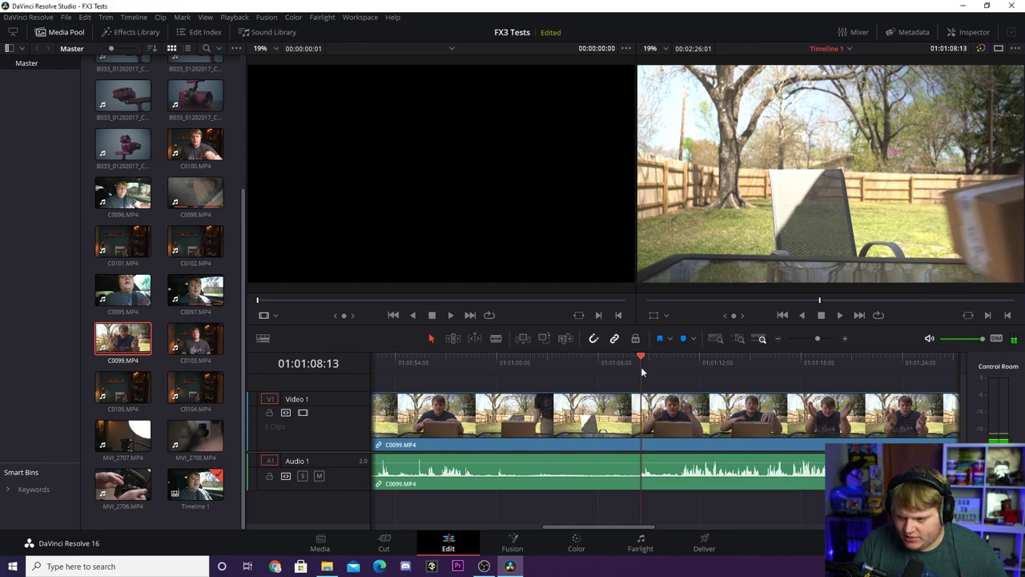
left_click(640, 421)
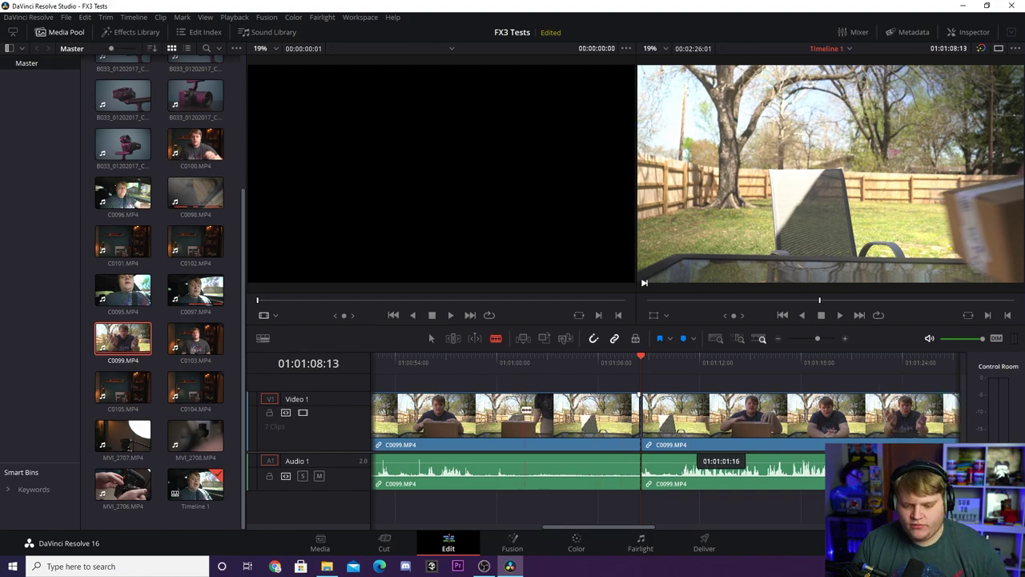
key("a")
left_click(548, 417)
key("Delete")
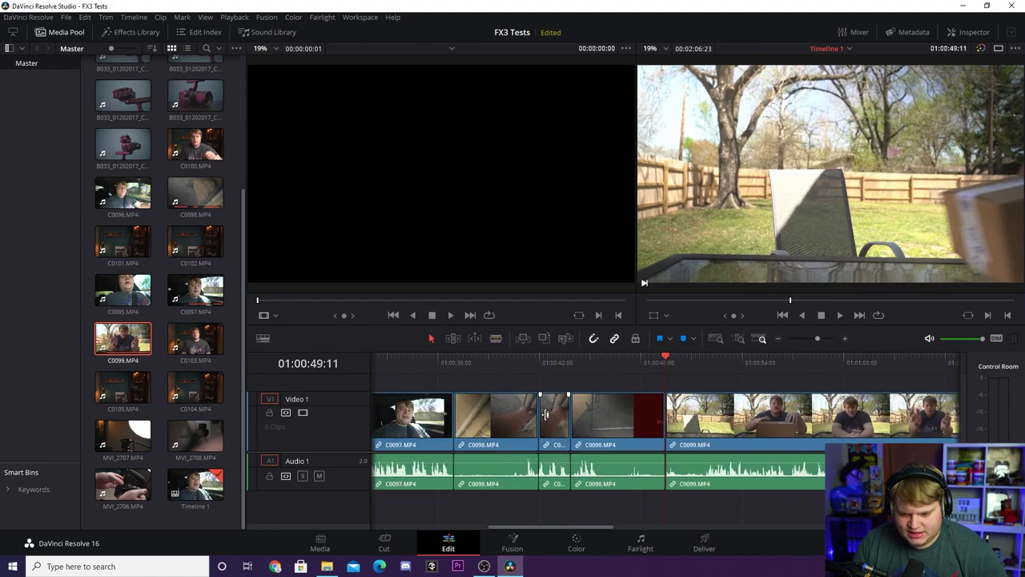
- Trim the end of the last C0099.MP4 segment back to 01:01:43:21
key("space")
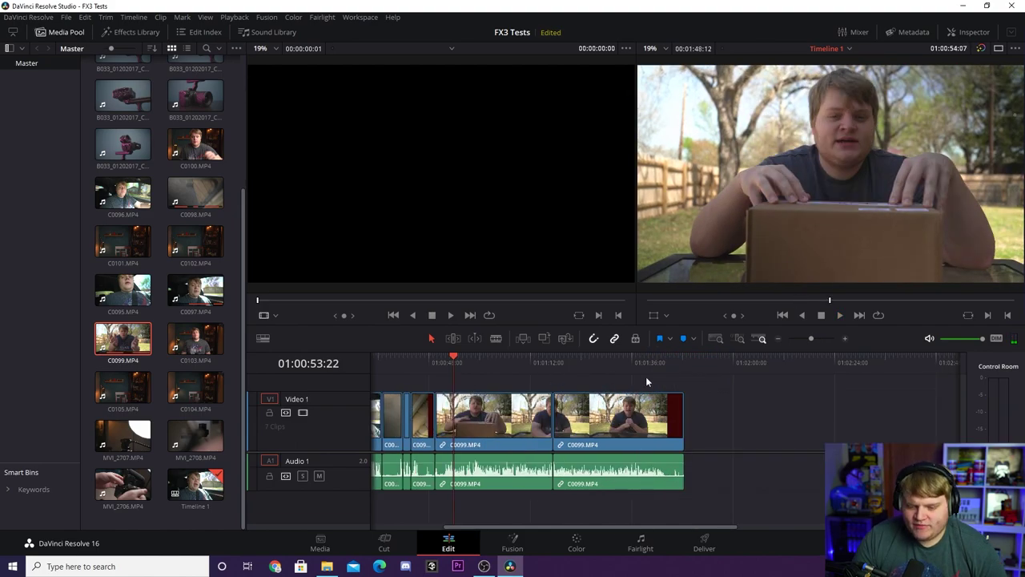
left_click(658, 359)
key("ctrl+equal")
key("ctrl+equal")
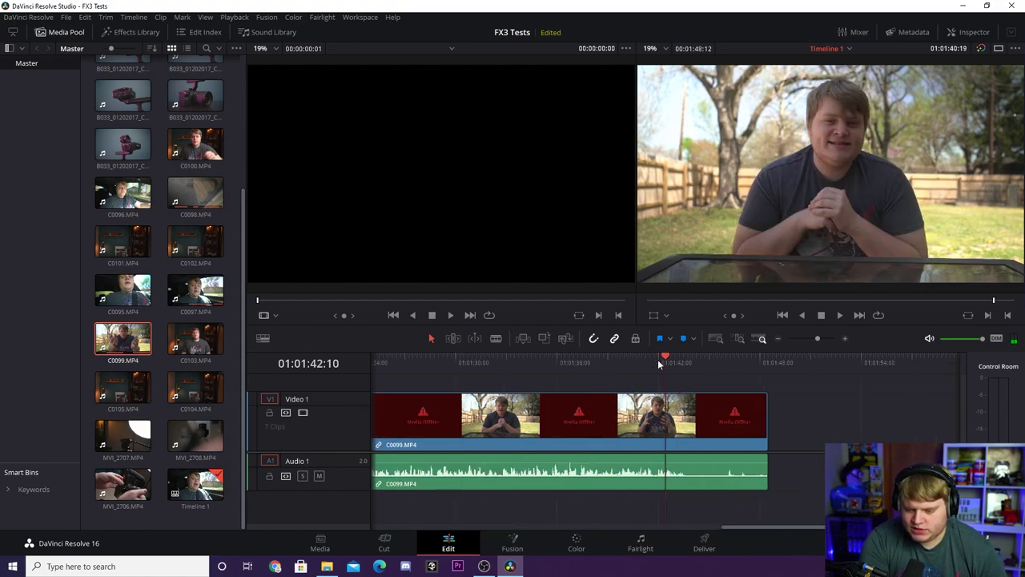
left_click_drag(762, 414, 686, 419)
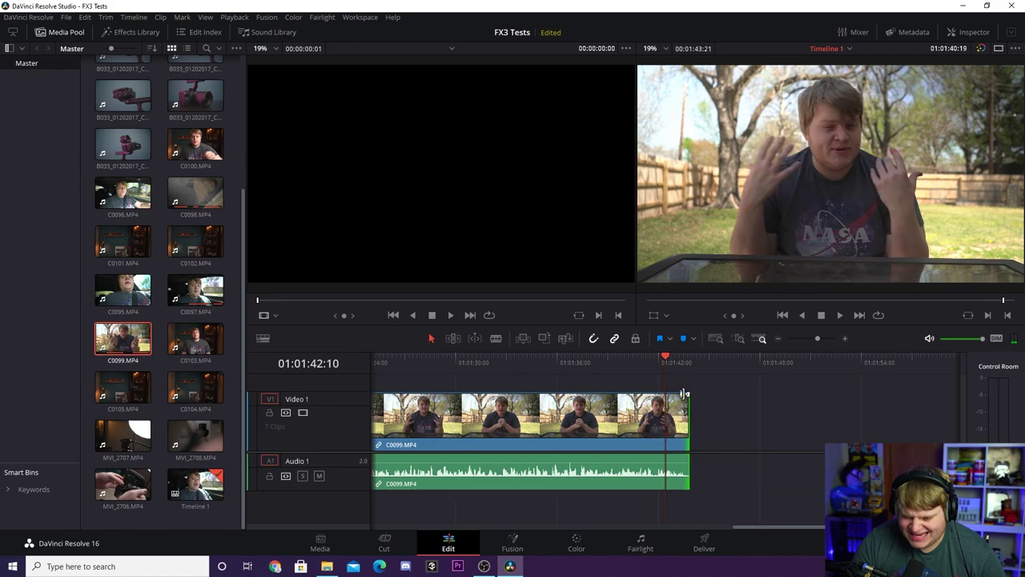
key("space")
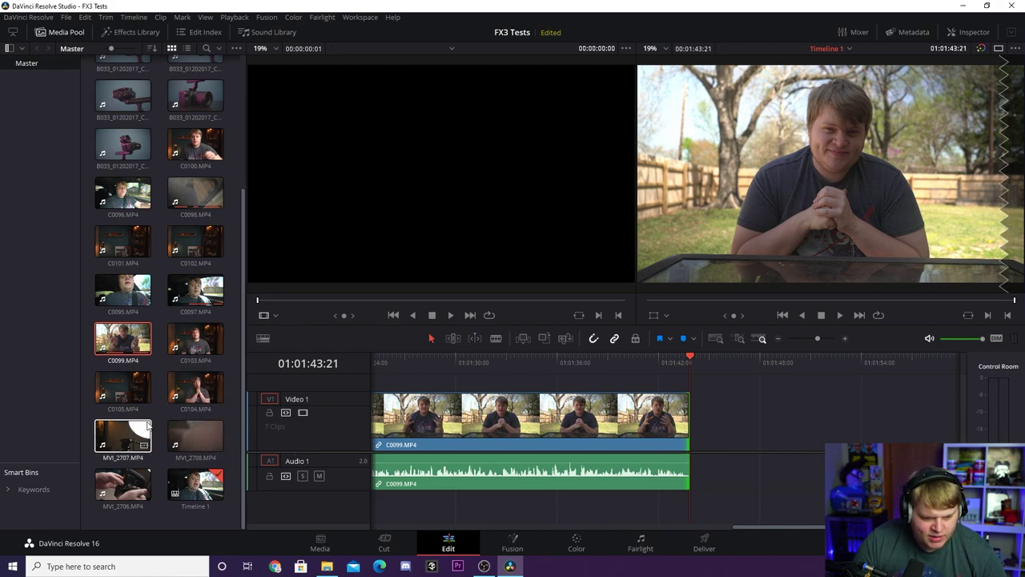
- Place C0105.MP4 on Video 1 after the last C0099.MP4 segment
left_click_drag(124, 395, 725, 423)
scroll(609, 522, "right", 5)
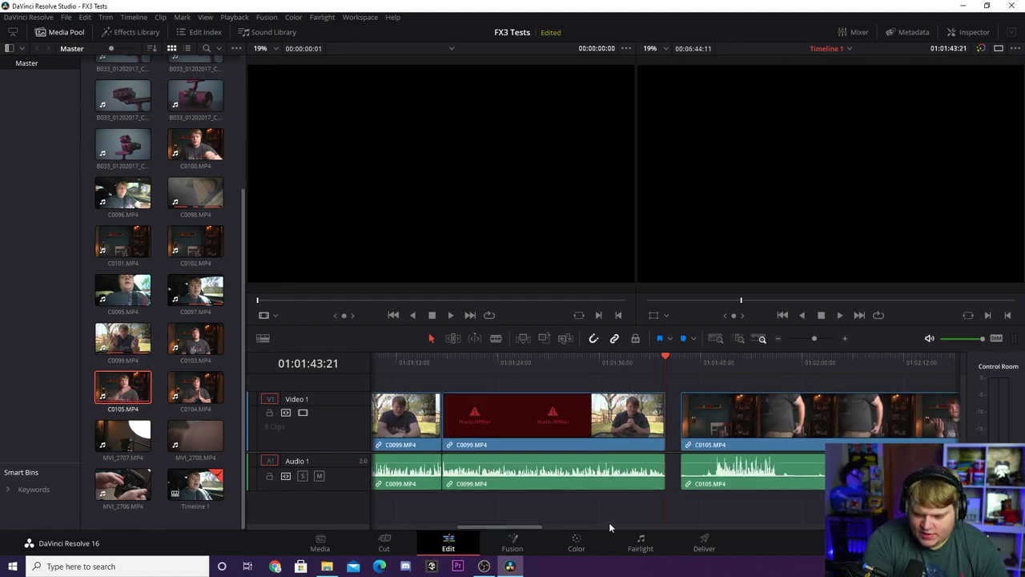
- Trim the start of C0105.MP4 to 01:02:01:23, close the gap after C0099.MP4, and play back the join
left_click(676, 366)
left_click_drag(676, 365, 672, 365)
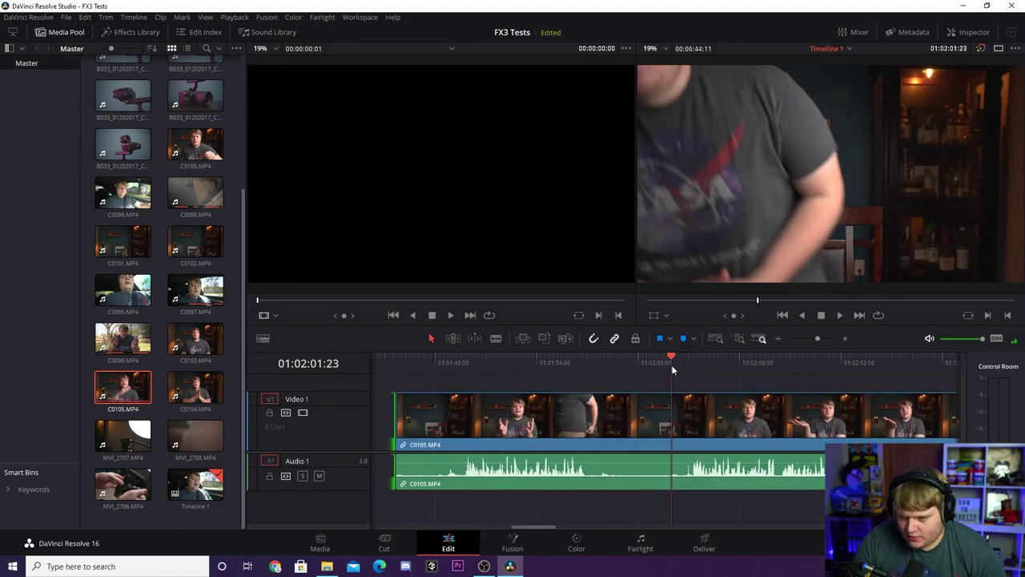
left_click_drag(395, 413, 517, 431)
left_click(401, 360)
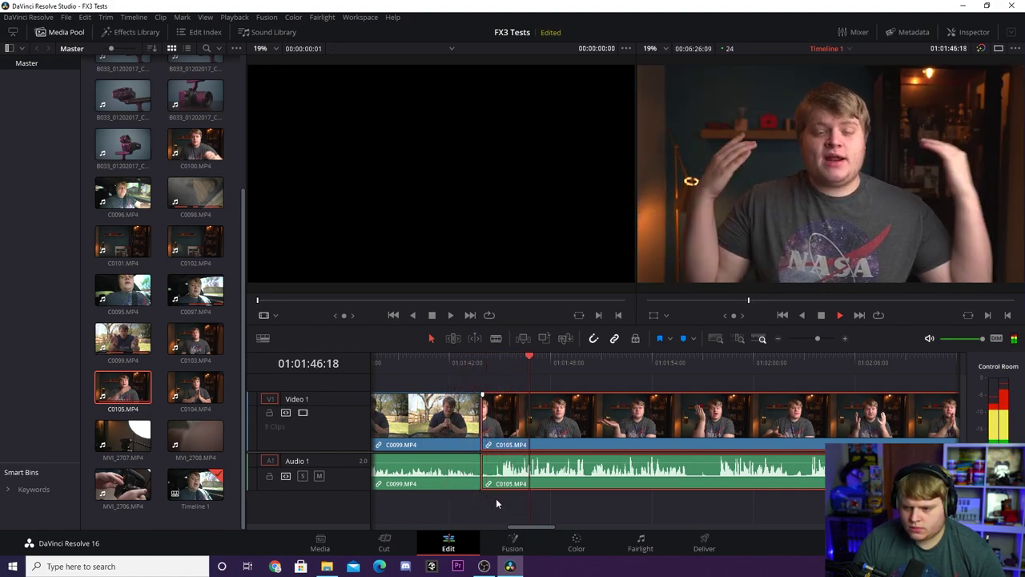
key("space")
- Overlay the B033_01201944 camera shot above C0105.MP4 on a new video track, starting at 01:02:08:11
key("ctrl+minus")
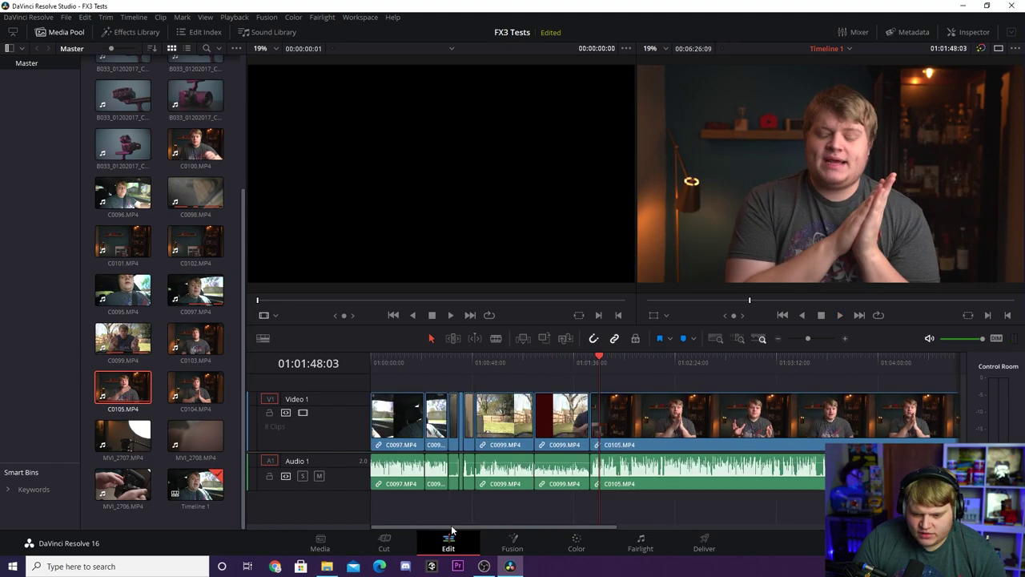
scroll(493, 522, "right", 2)
left_click_drag(503, 524, 570, 525)
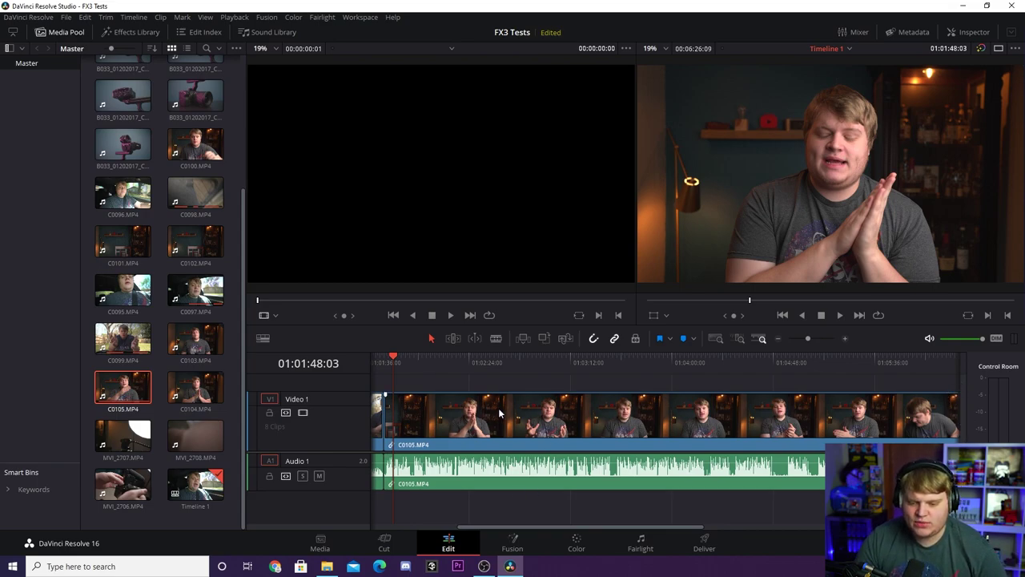
left_click(427, 363)
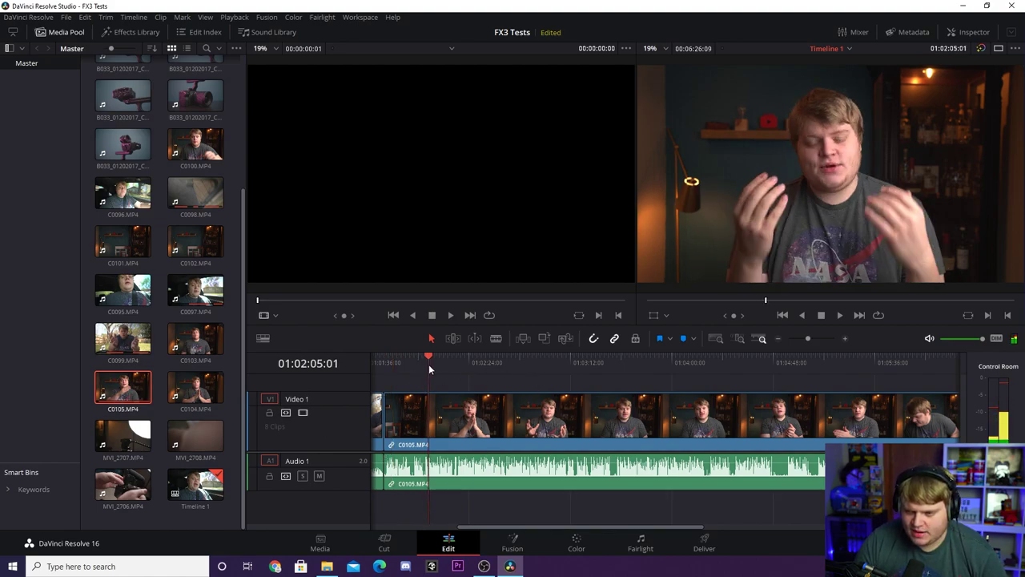
key("space")
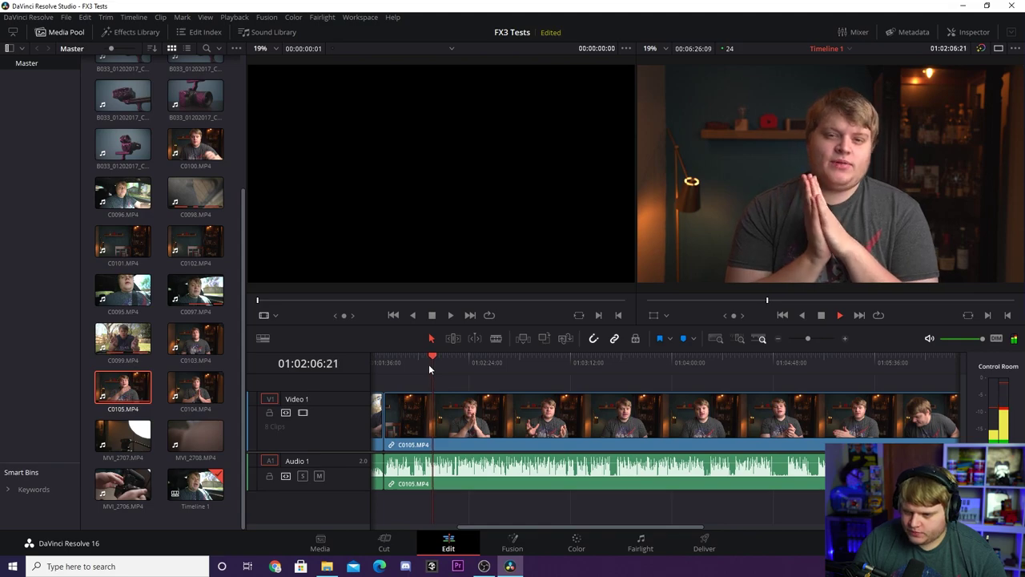
key("space")
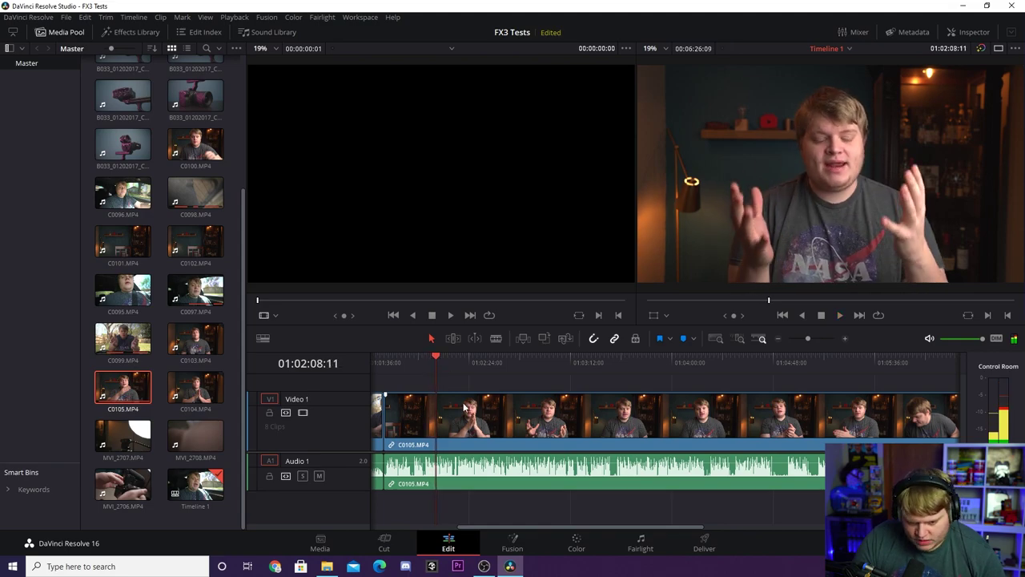
scroll(193, 297, "up", 3)
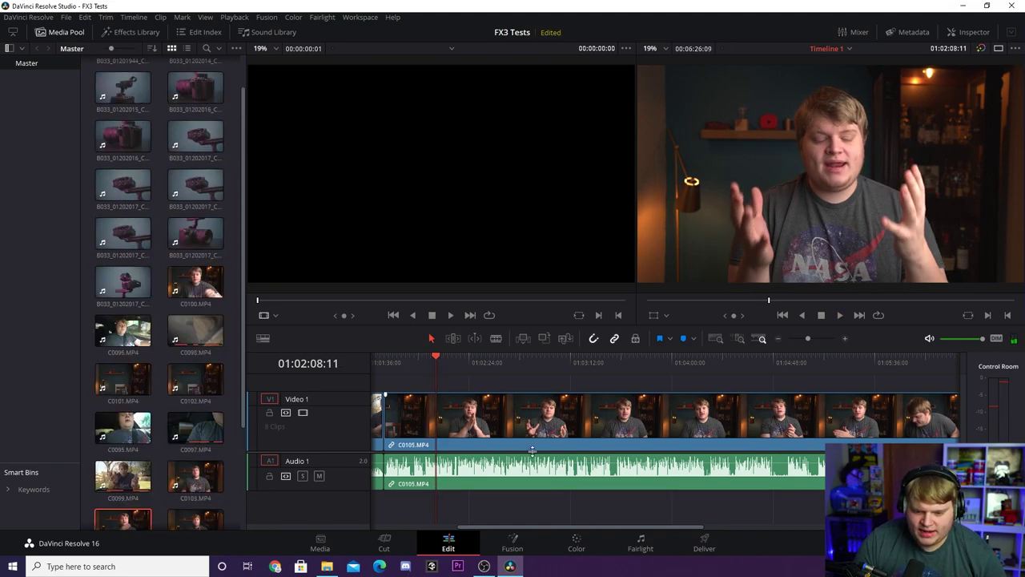
scroll(170, 242, "up", 1)
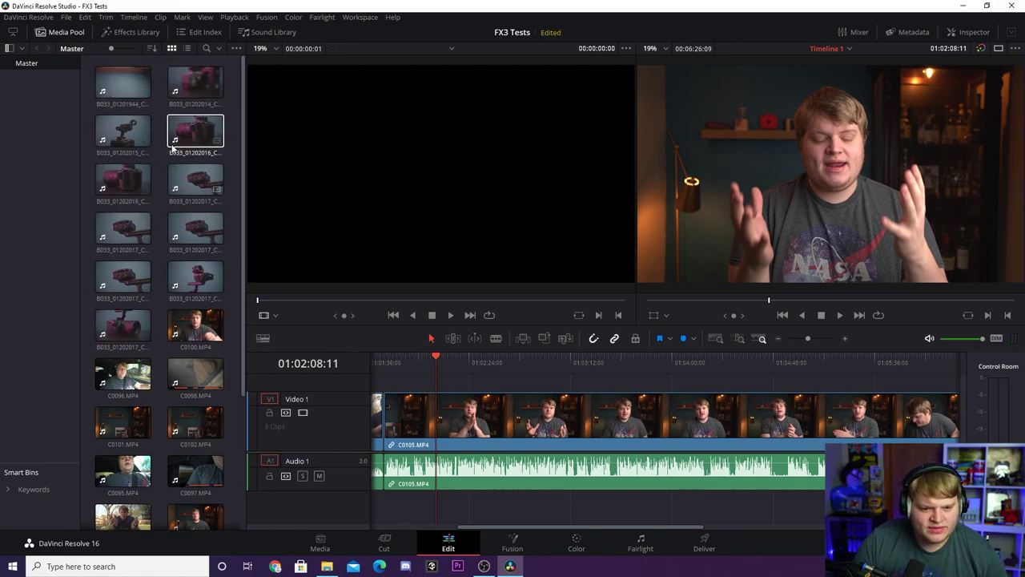
left_click_drag(127, 86, 443, 388)
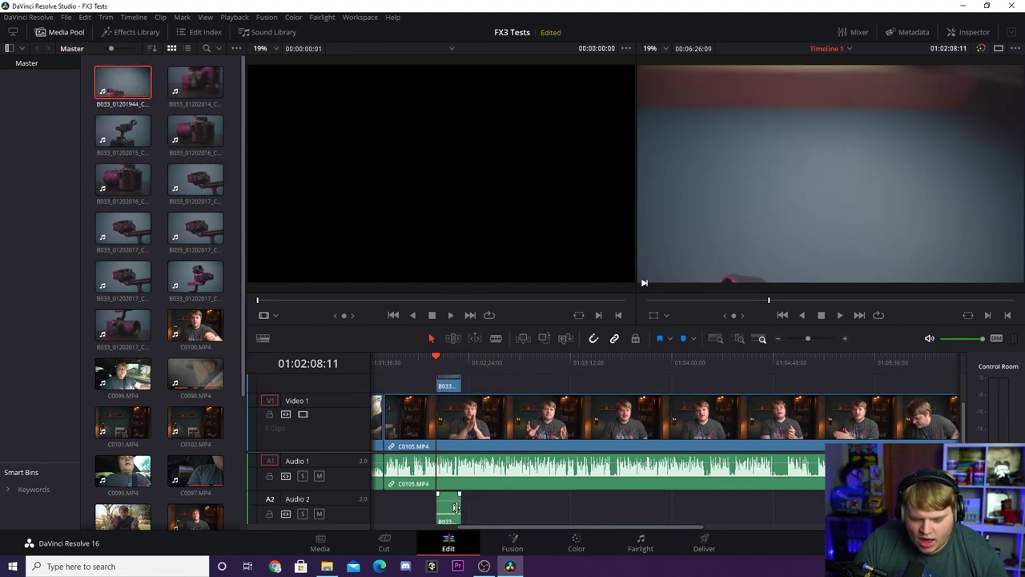
- Enlarge the timeline area to show the Video 2 and Audio 2 tracks, and preview the B033 overlay clip
left_click(430, 429)
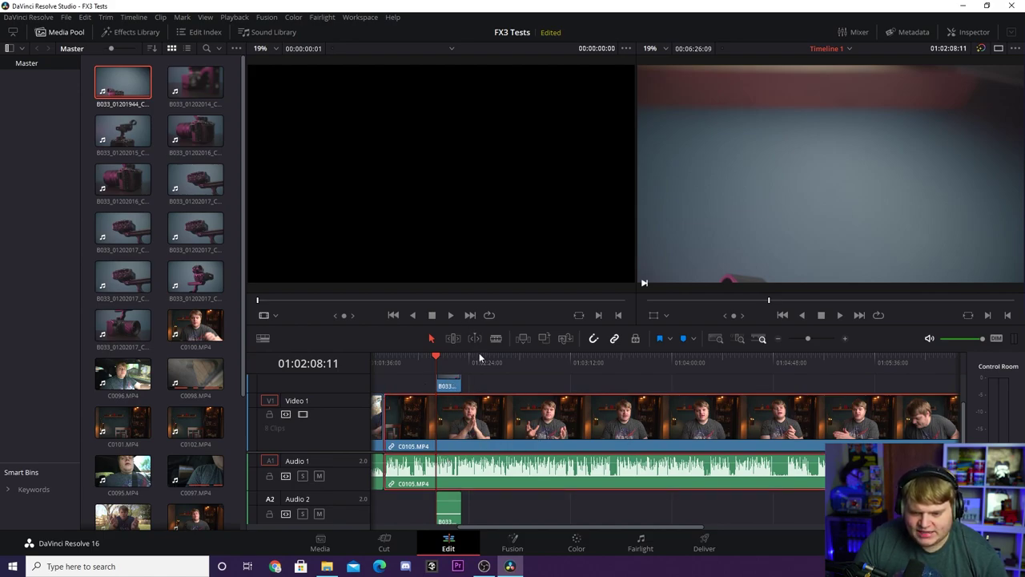
left_click_drag(479, 349, 479, 248)
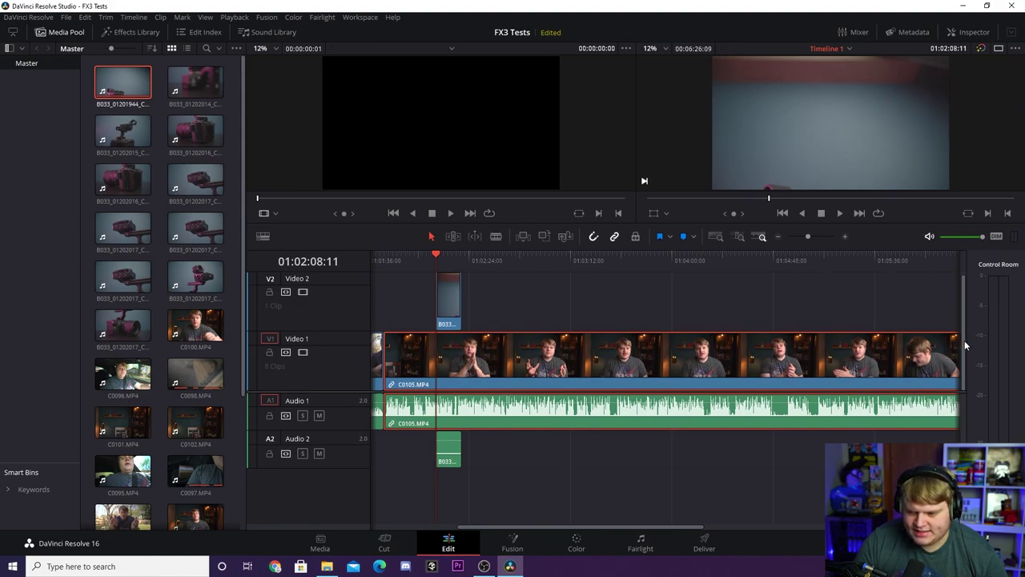
left_click_drag(965, 345, 963, 326)
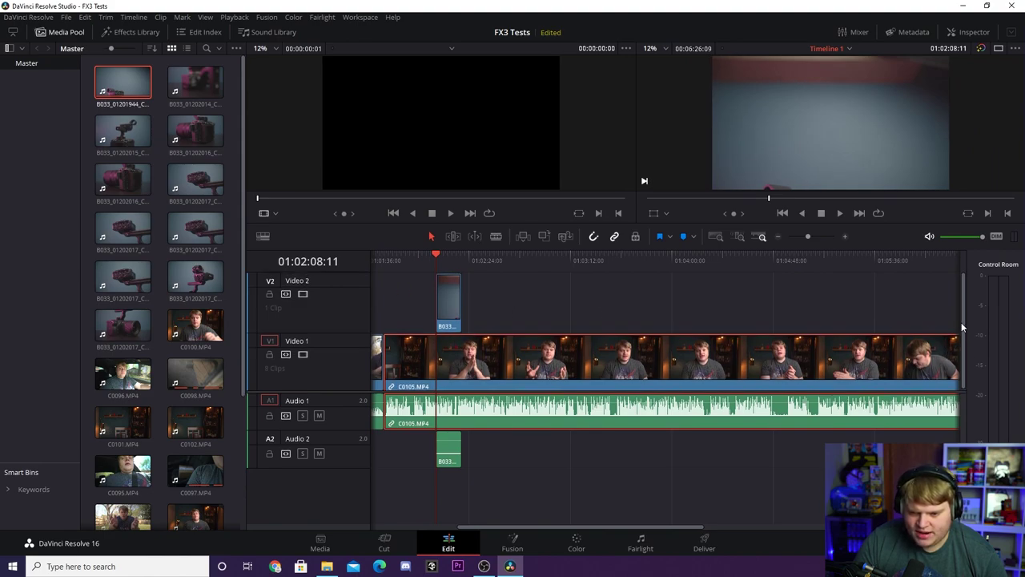
left_click(445, 261)
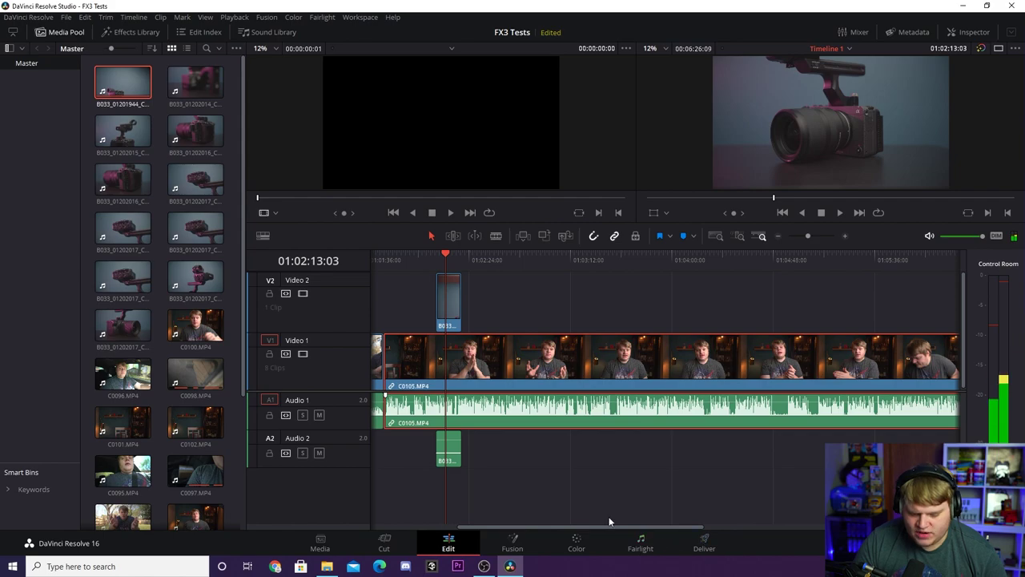
- Trim the B033_01201944 overlay clip on Video 2 to start at 01:02:10:08 and end at 01:02:13:04
scroll(609, 521, "up", 3)
left_click(642, 256)
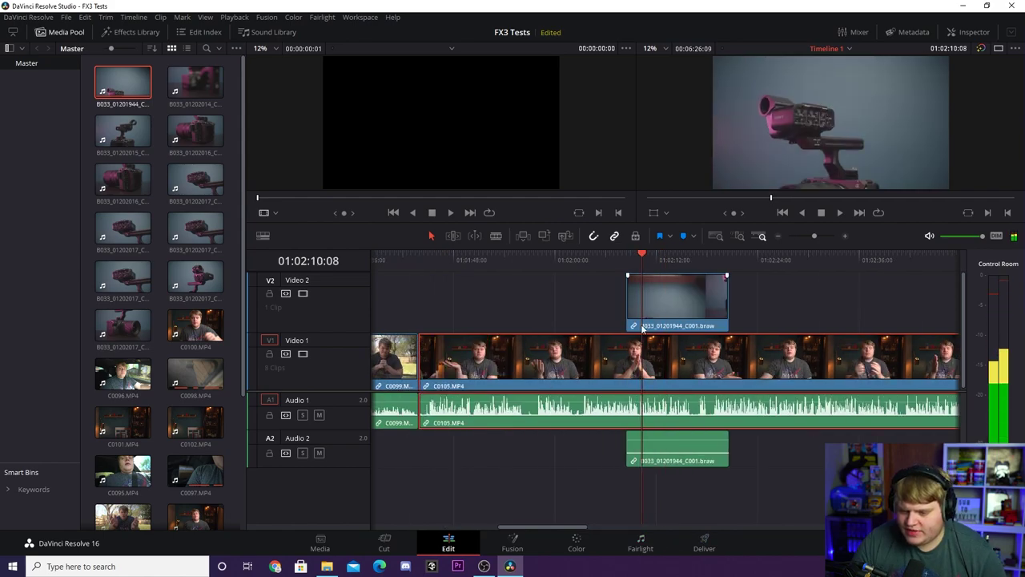
left_click(628, 312)
left_click_drag(633, 302, 644, 303)
left_click(658, 255)
left_click_drag(658, 253, 666, 258)
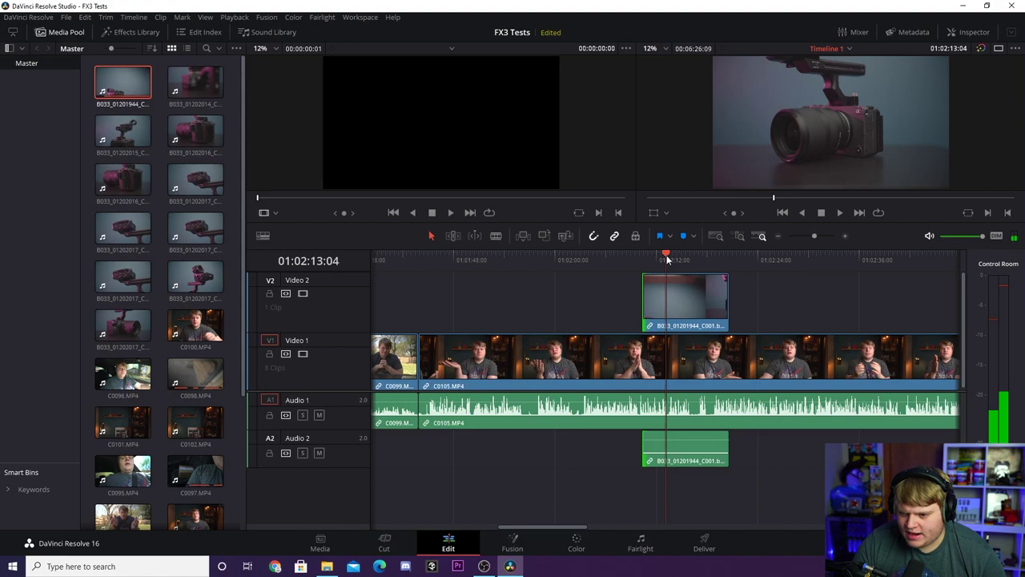
left_click_drag(728, 308, 666, 317)
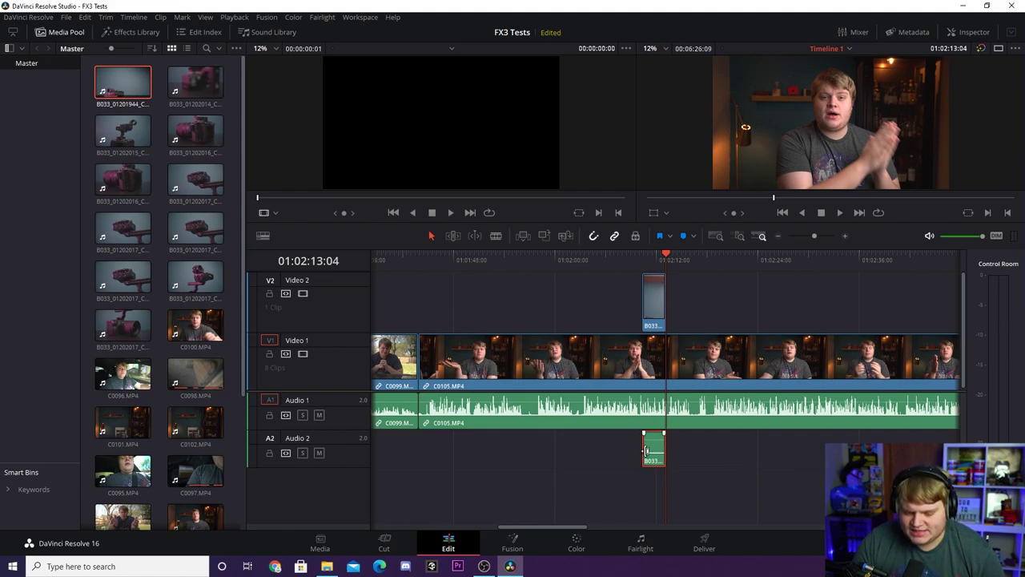
- Remove the overlay clip's audio from Audio 2 and slide the trimmed clip earlier so it ends at 01:02:10:08
key("ctrl+z")
key("ctrl+z")
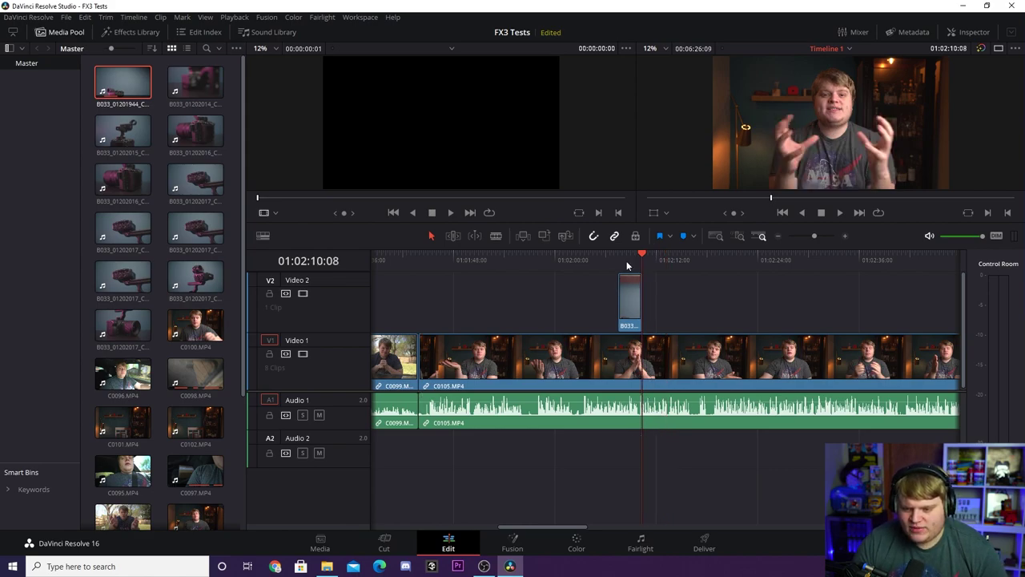
left_click_drag(640, 255, 632, 254)
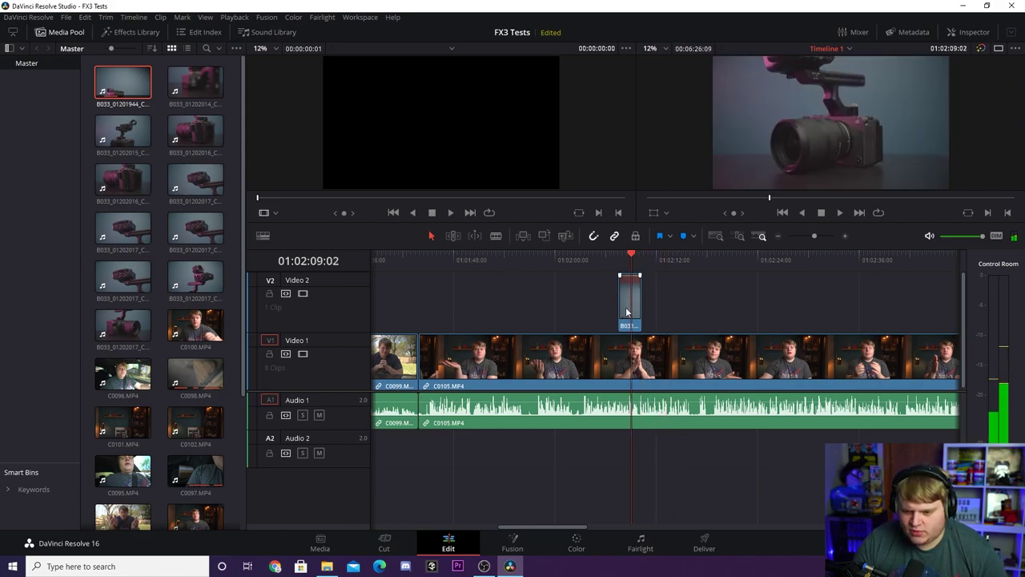
- Play the C0105.MP4 dialogue to find the cue and move the overlay clip to start at 01:02:03:09
left_click_drag(631, 303, 816, 303)
left_click_drag(582, 263, 587, 261)
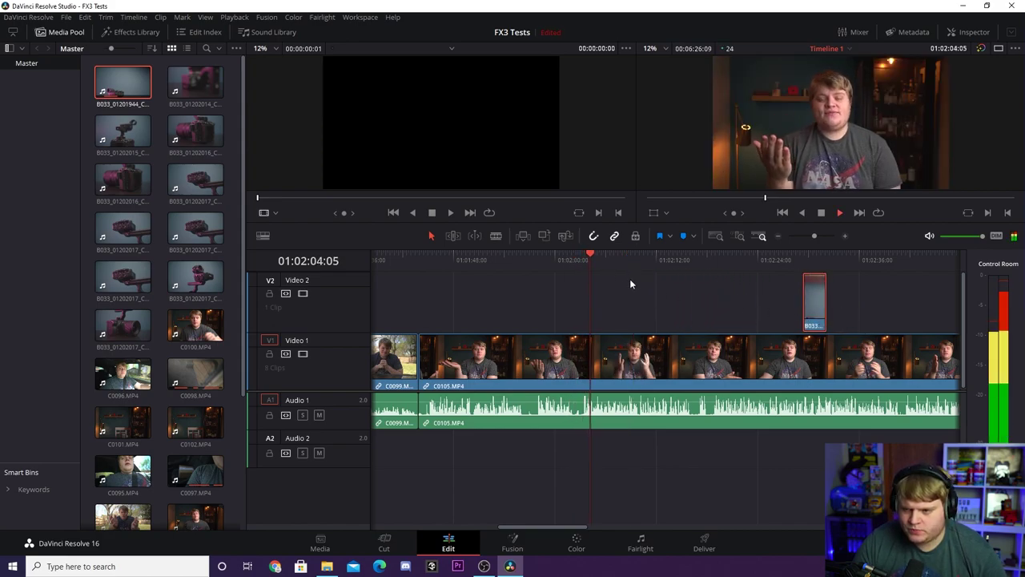
key("space")
mouse_move(601, 256)
left_mouse_down()
mouse_move(585, 244)
mouse_move(584, 253)
left_mouse_up()
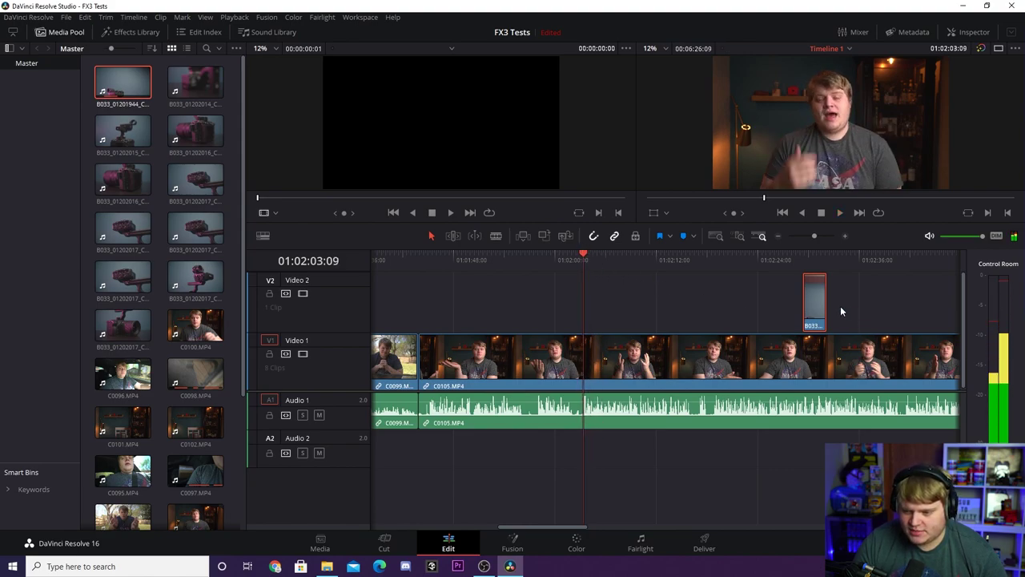
left_click_drag(815, 305, 591, 307)
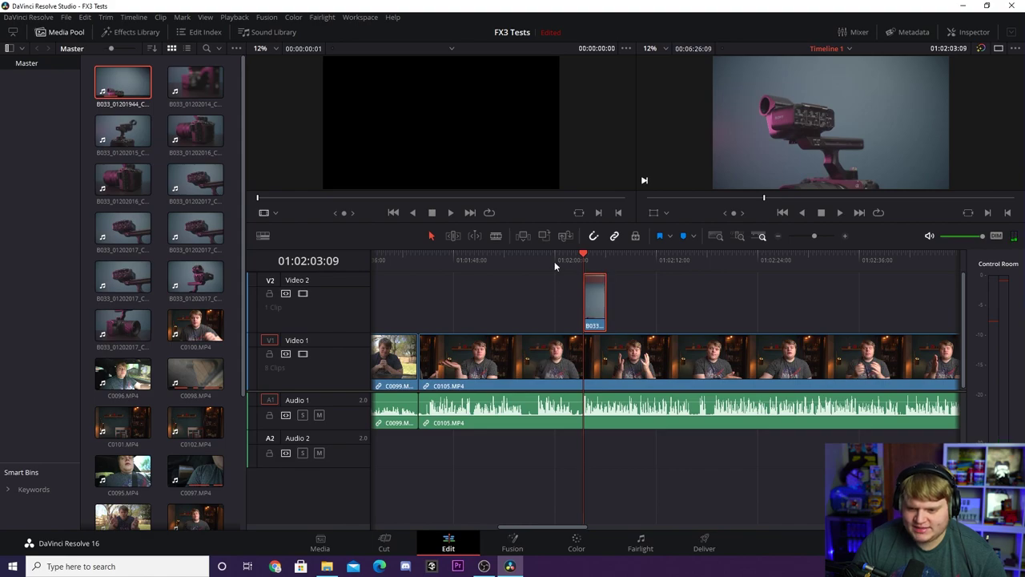
- Cut out the C0105.MP4 section from 01:01:57:13 to 01:02:03:09, close the gap, and play back the join
left_click(573, 258)
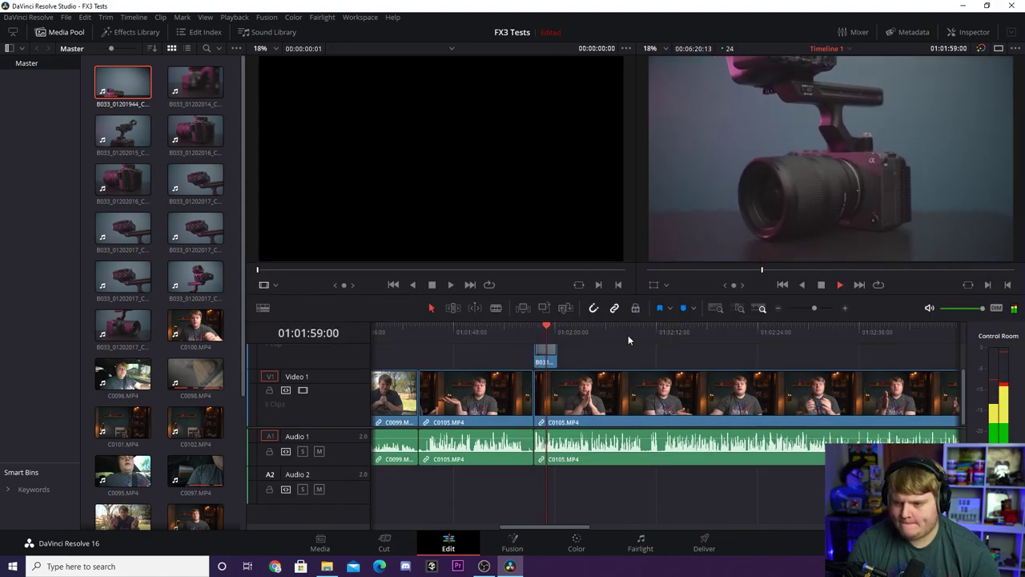
key("space")
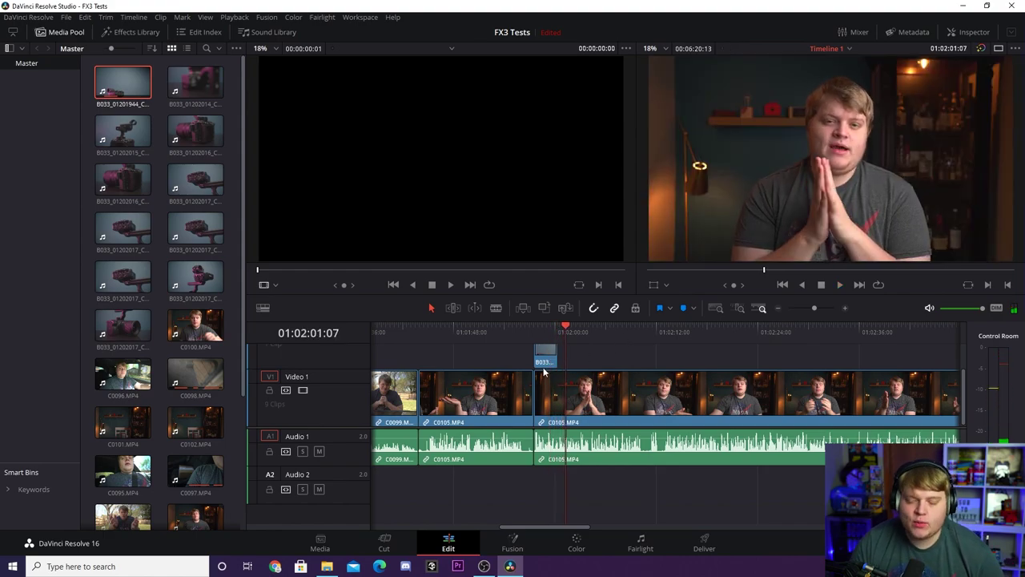
key("Up")
- Overlay a B033_01202017 camera shot above C0105.MP4 on Video 2, starting at 01:02:13:23
left_click(698, 328)
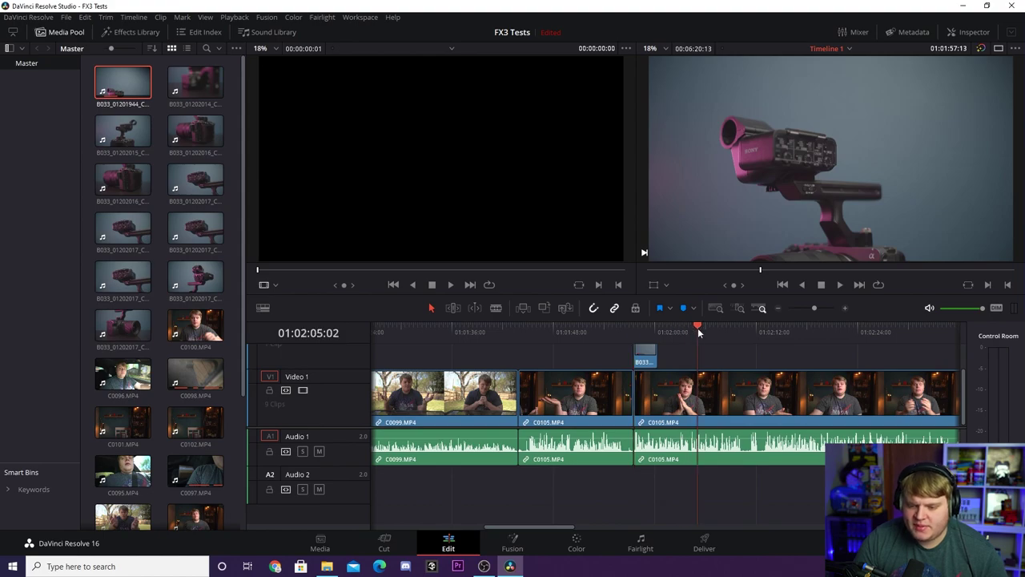
key("ctrl+equal")
left_click(669, 331)
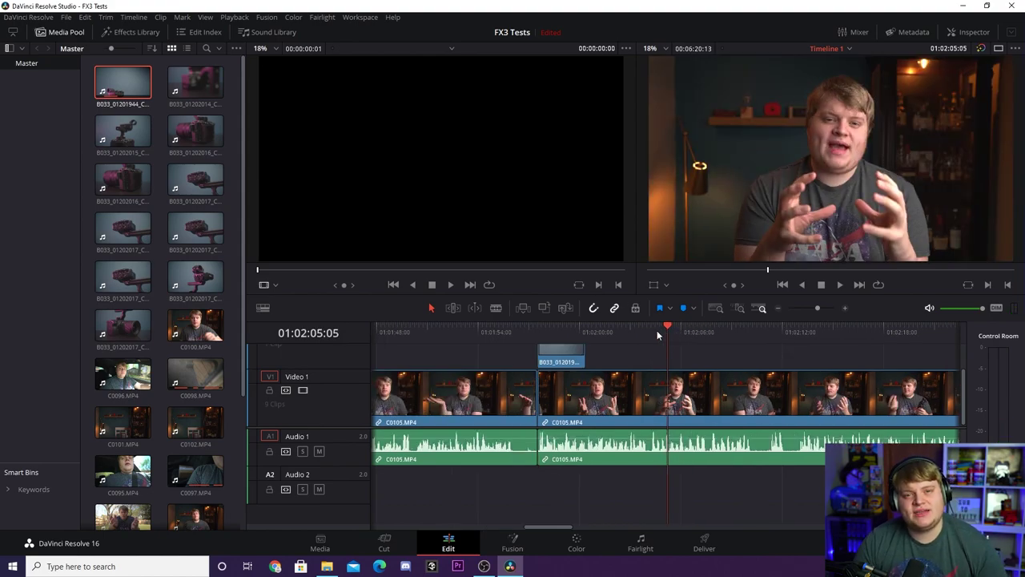
key("ctrl+z")
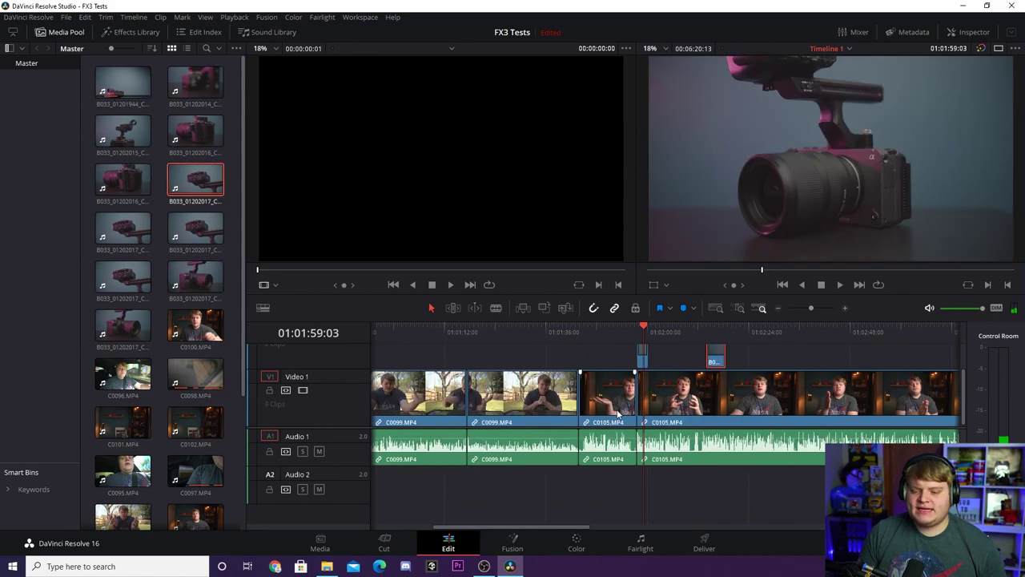
key("ctrl+minus")
key("ctrl+minus")
key("ctrl+minus")
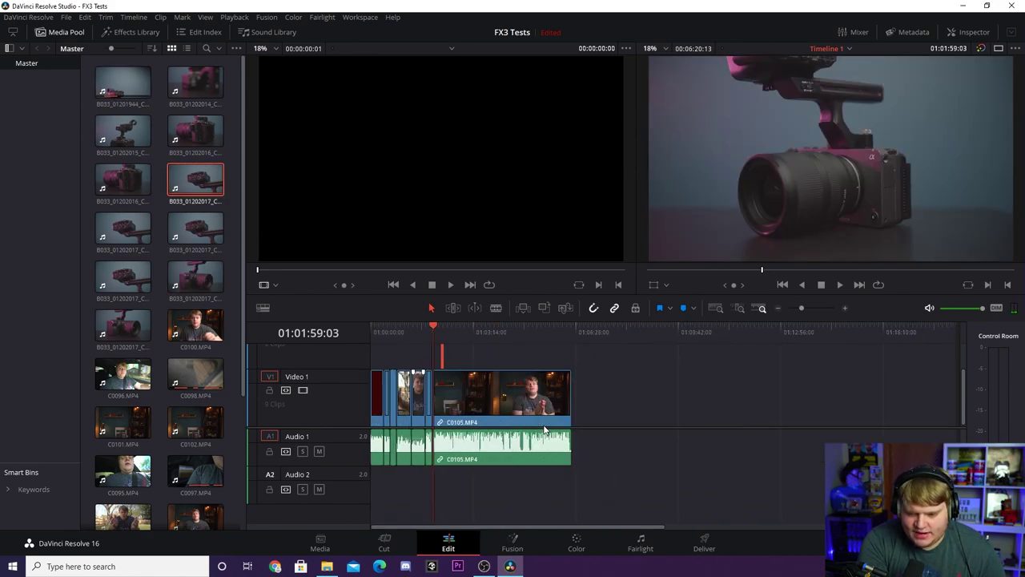
key("ctrl+equal")
key("ctrl+equal")
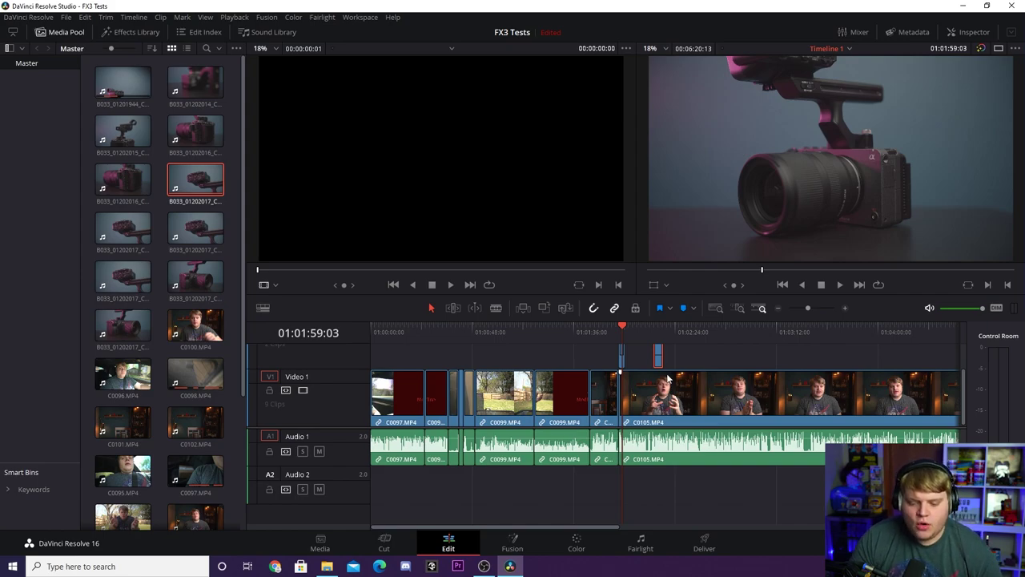
- Open the Color page and look through the timeline clips from 01 to 11 to compare their ungraded looks
left_click(576, 547)
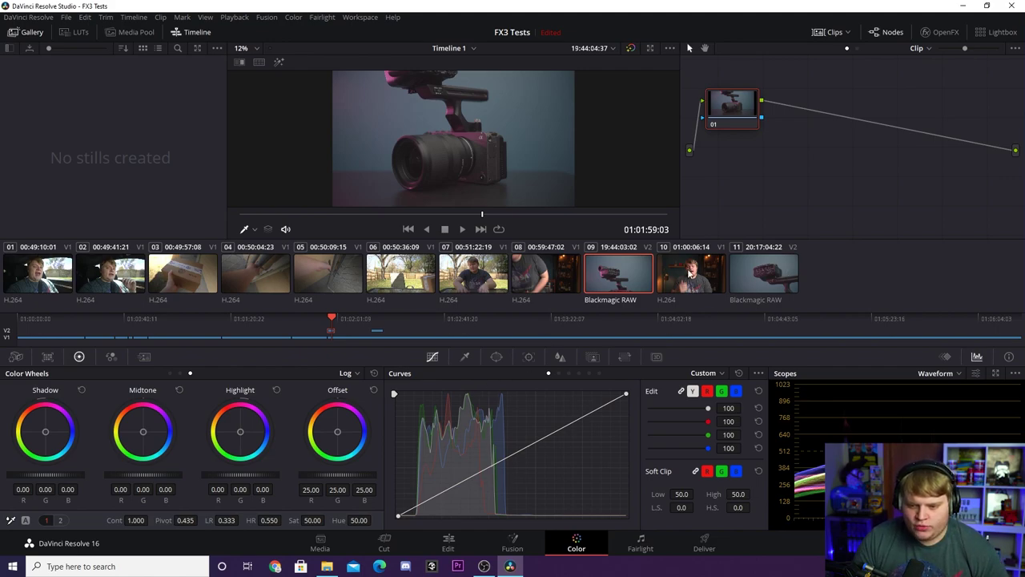
left_click(36, 268)
left_click(121, 272)
left_click(174, 273)
left_click(246, 274)
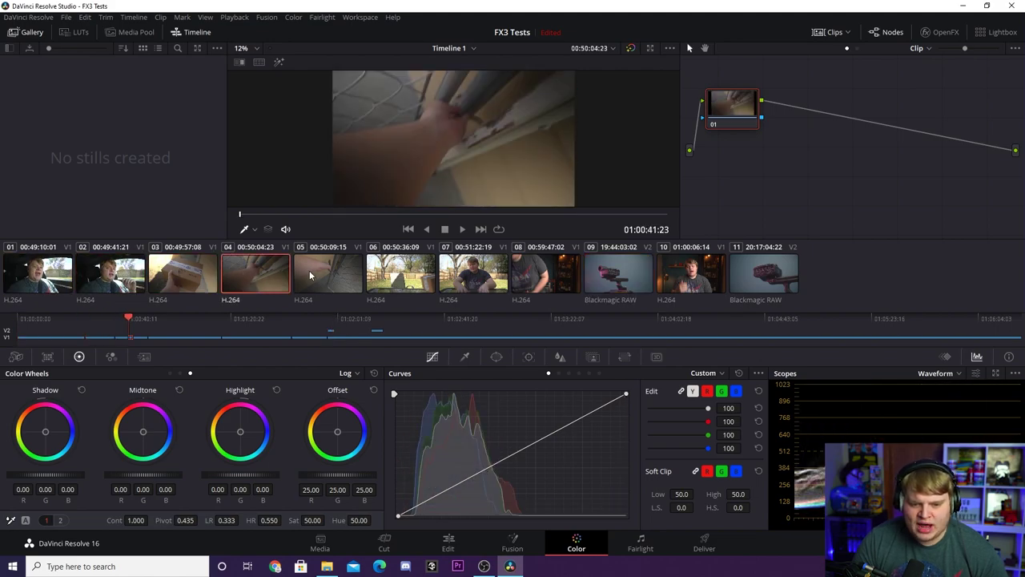
left_click(319, 271)
left_click(395, 273)
left_click(473, 272)
left_click(541, 274)
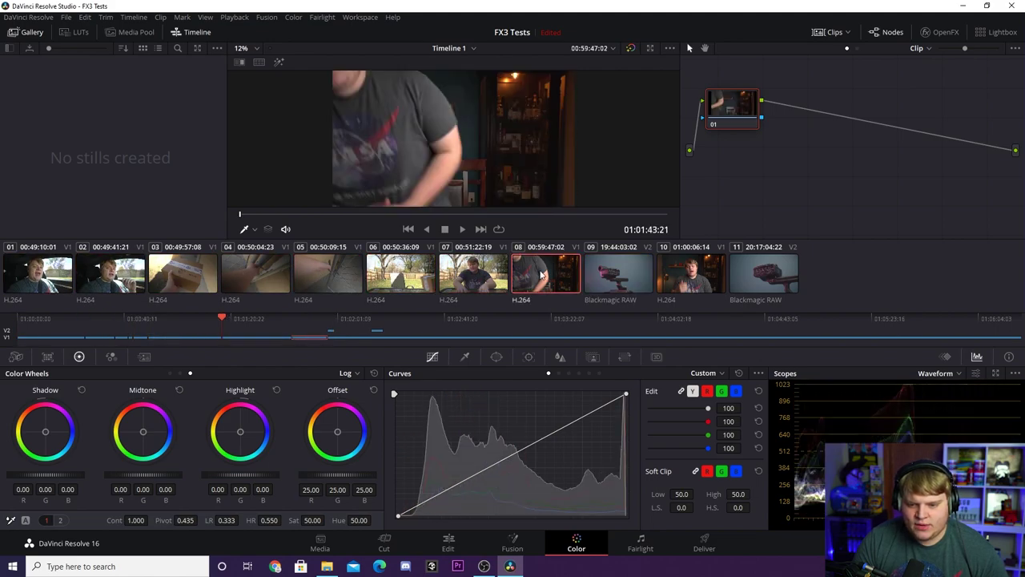
left_click(617, 274)
left_click(781, 275)
left_click(641, 278)
left_click(680, 279)
- Step back from clip 07 to clip 01 and forward again to compare the car, package and outdoor shots
left_click(469, 276)
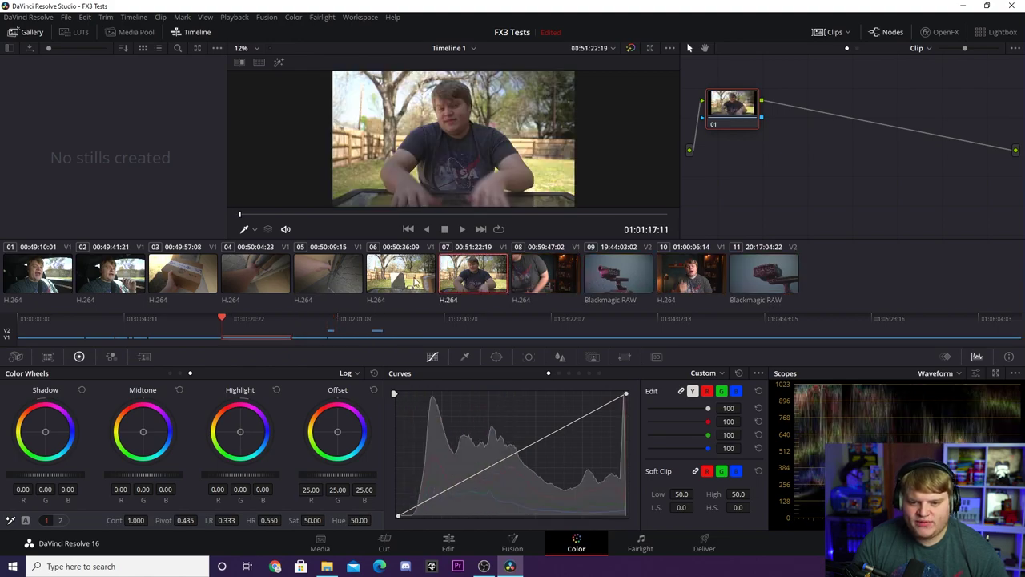
left_click(414, 281)
left_click(340, 282)
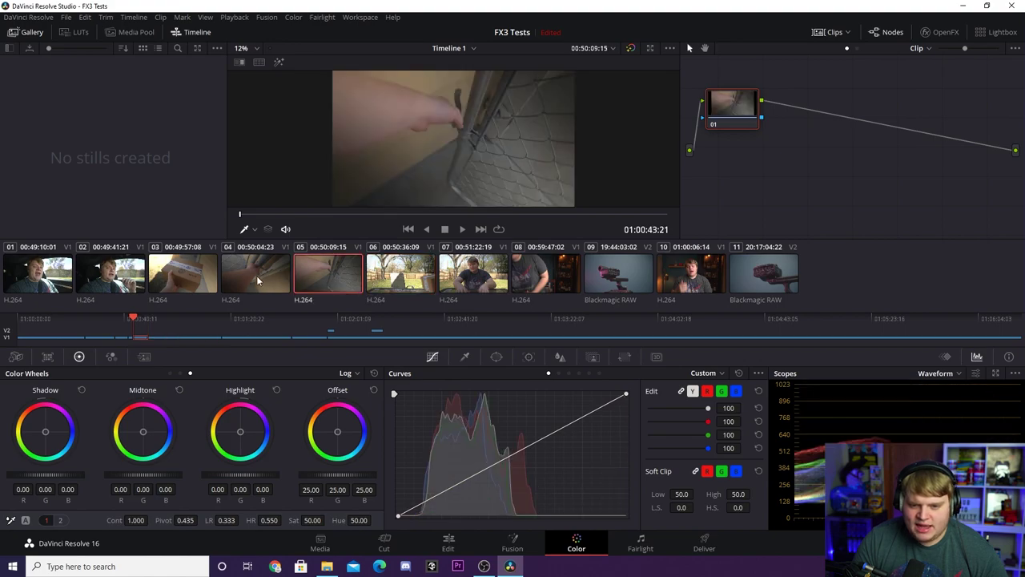
left_click(258, 279)
left_click(321, 281)
left_click(277, 281)
left_click(187, 283)
left_click(100, 284)
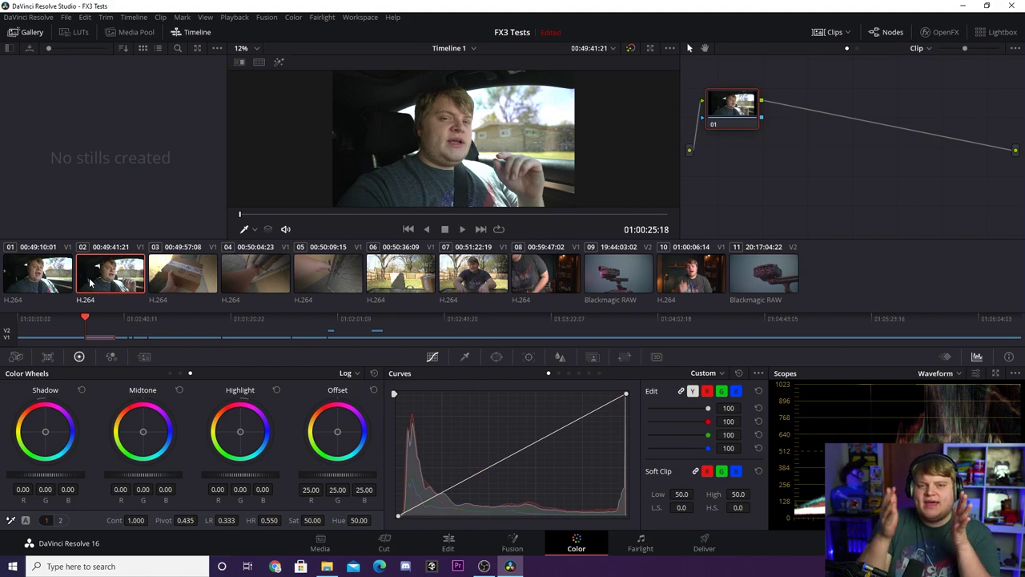
left_click(65, 276)
left_click(104, 276)
left_click(184, 277)
left_click(266, 275)
left_click(337, 276)
left_click(379, 273)
left_click(472, 278)
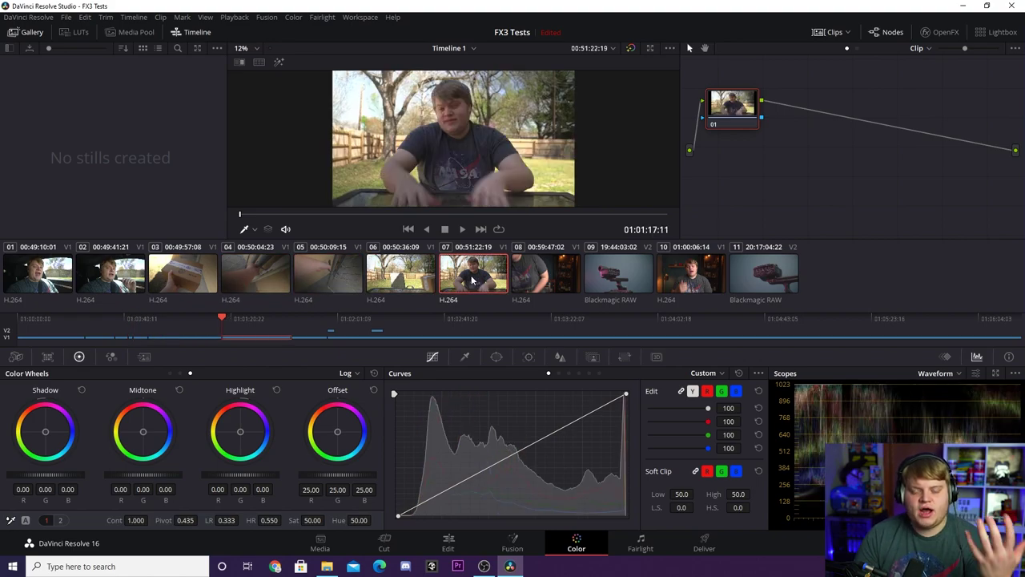
- Select B-roll clip 09, go to its frame at 01:01:58:01, and set the saturation to 70.60
left_click(631, 279)
left_click_drag(246, 221, 315, 213)
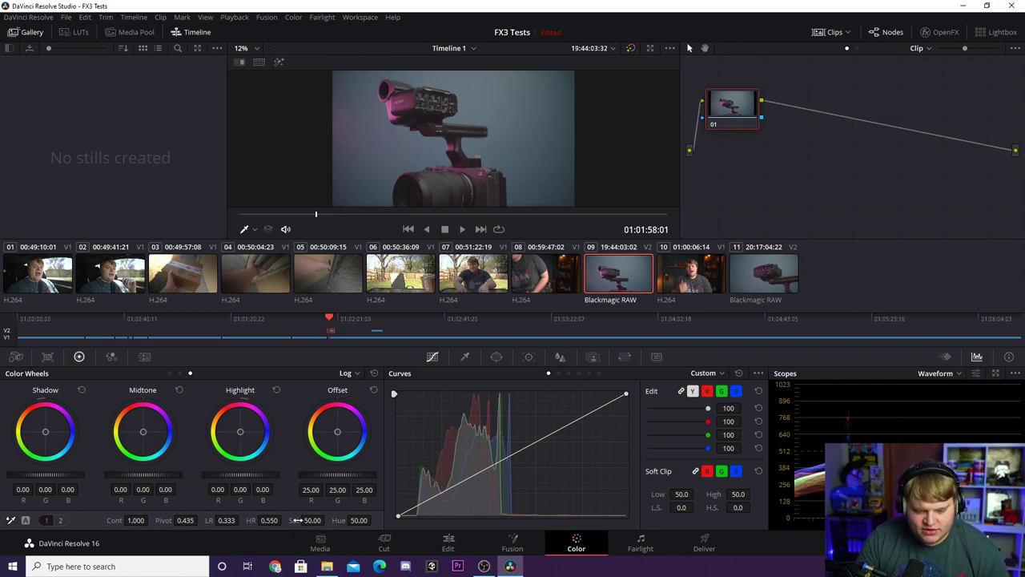
left_click_drag(312, 520, 334, 520)
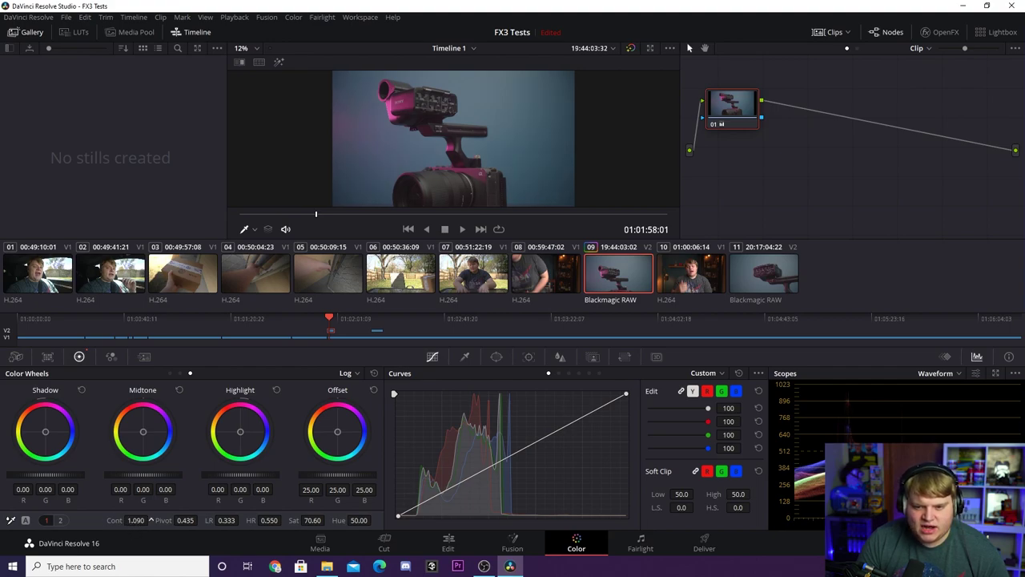
- Try clip 09 with contrast about 1.112, shadows at -0.02, midtones at 0.32 and highlights at 0.11
left_click_drag(136, 520, 169, 519)
left_click_drag(46, 475, 38, 474)
mouse_move(143, 474)
left_mouse_down()
mouse_move(129, 475)
mouse_move(157, 474)
left_mouse_up()
left_click_drag(239, 474, 253, 474)
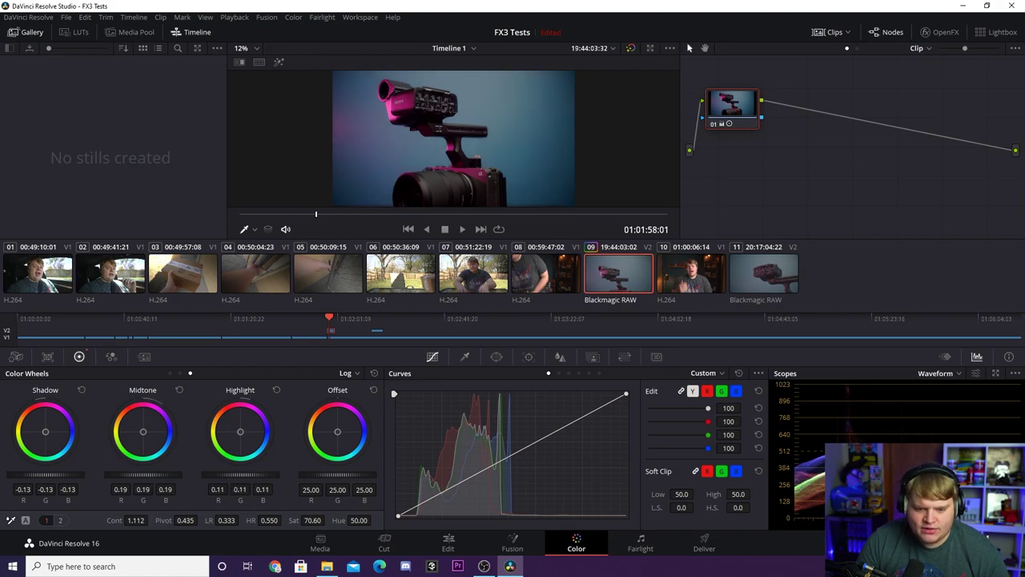
left_click_drag(144, 475, 152, 475)
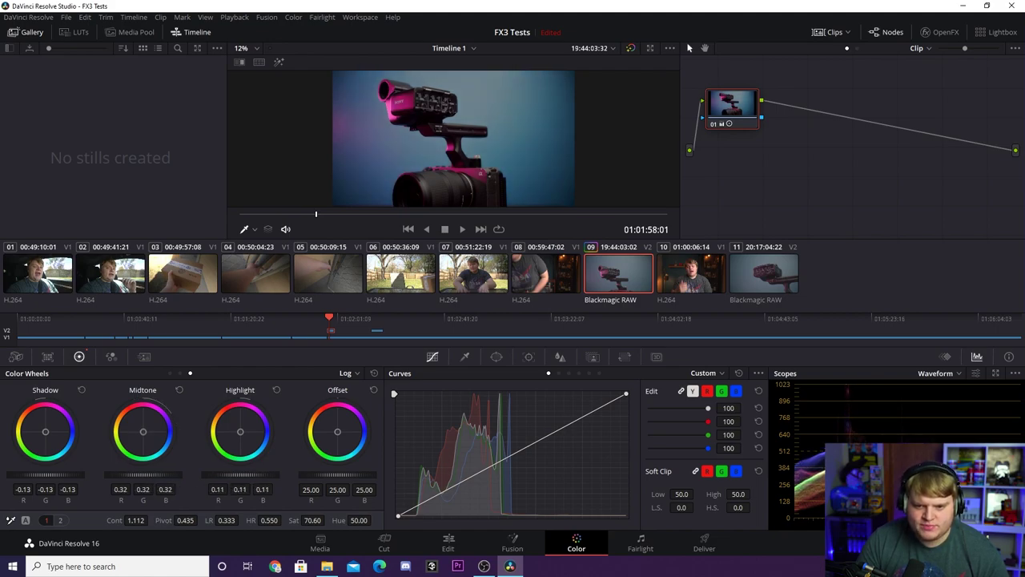
left_click_drag(45, 486, 49, 486)
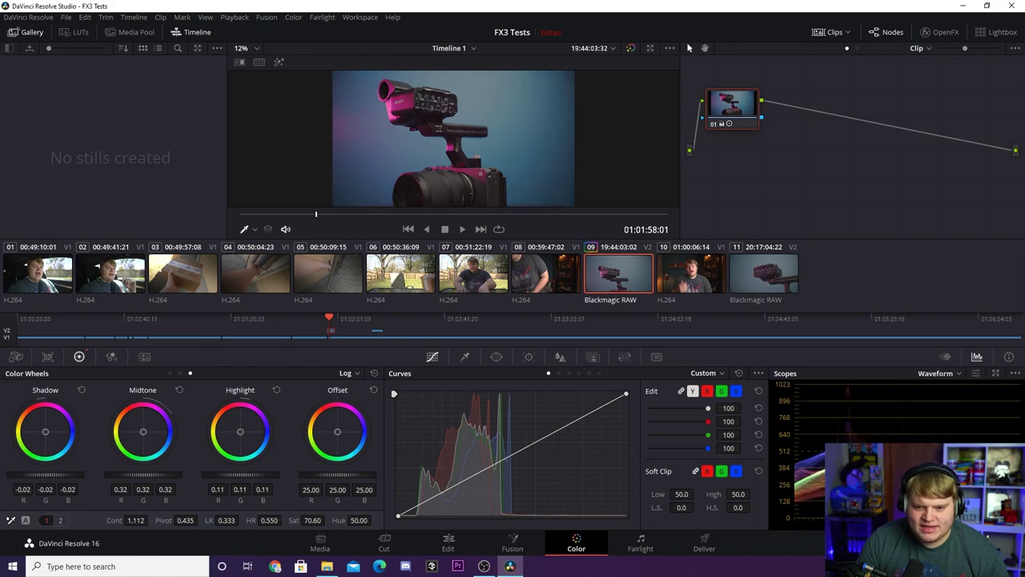
- Undo the shadow, midtone, highlight and contrast adjustments on clip 09, keeping the saturation change
key("ctrl+z")
key("ctrl+z")
key("ctrl+z")
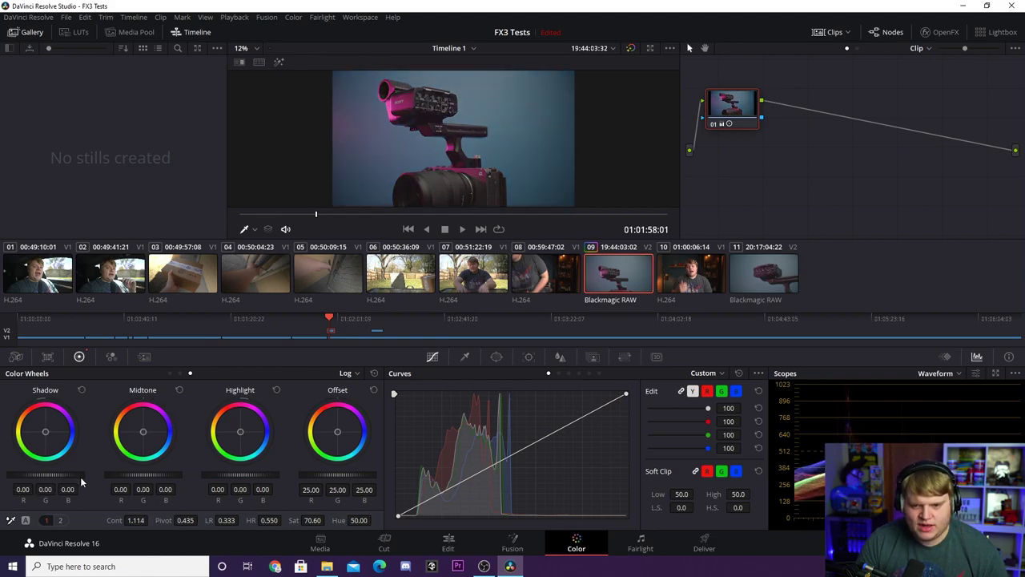
key("ctrl+z")
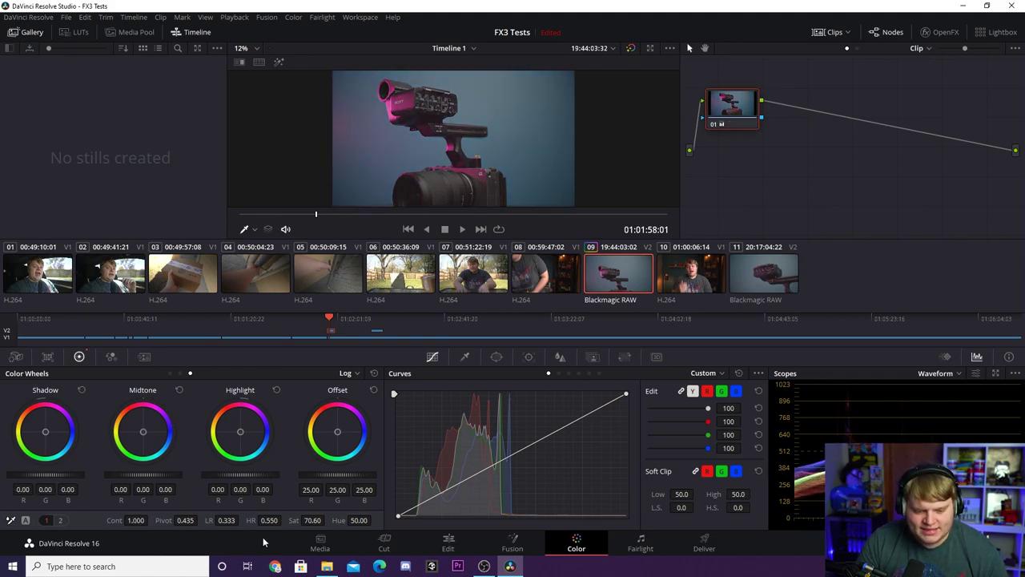
- Set clip 09's contrast to 1.138 and check the result against the bypassed grade
left_click_drag(151, 520, 163, 520)
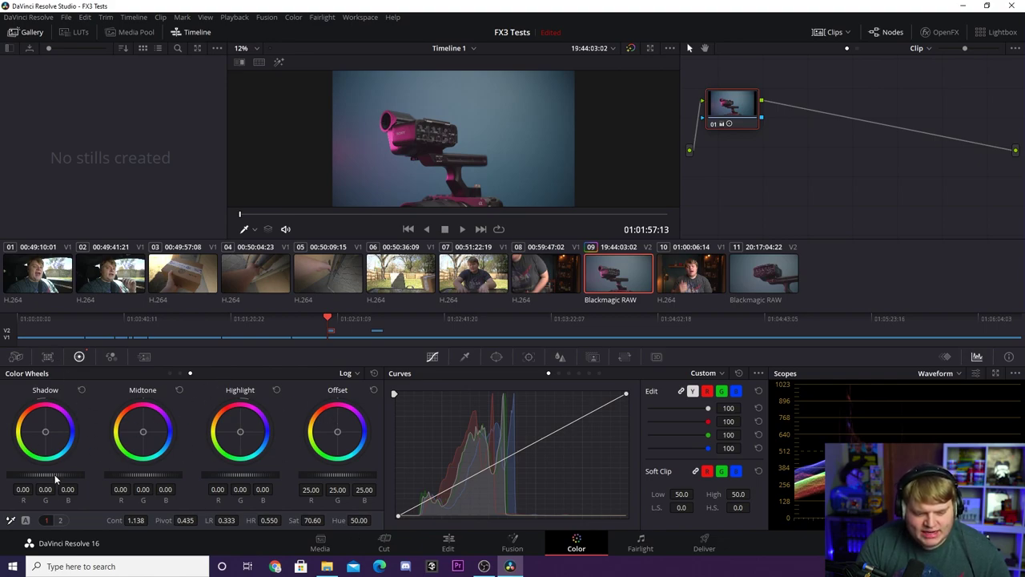
left_click(631, 48)
left_click(631, 48)
left_click(631, 49)
left_click(631, 49)
- Play clip 09 and compare its frame at 01:01:58:10 repeatedly with and without the colour grade
key("space")
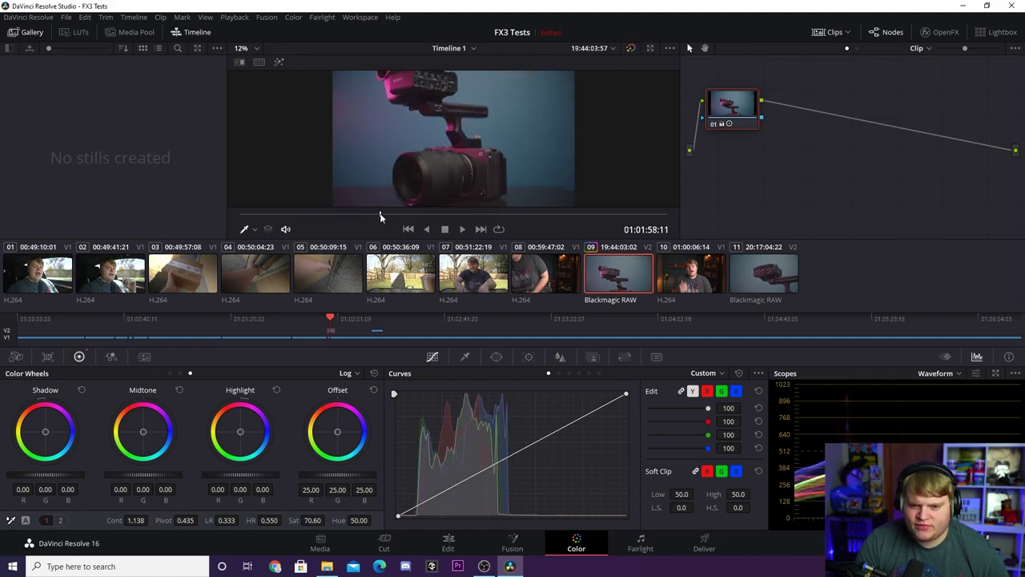
left_click(631, 49)
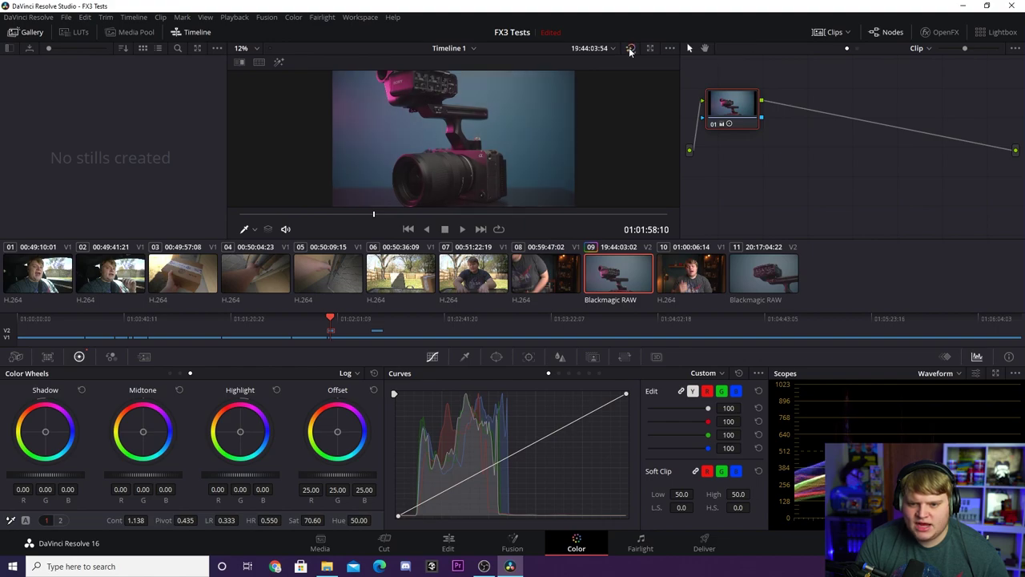
left_click(631, 49)
left_click(630, 49)
left_click(631, 49)
left_click(630, 49)
left_click(631, 48)
left_click(630, 49)
left_click(631, 48)
left_click(630, 51)
left_click(627, 53)
left_click(631, 49)
left_click(631, 49)
left_click(630, 50)
left_click(630, 50)
left_click(630, 50)
left_click(629, 50)
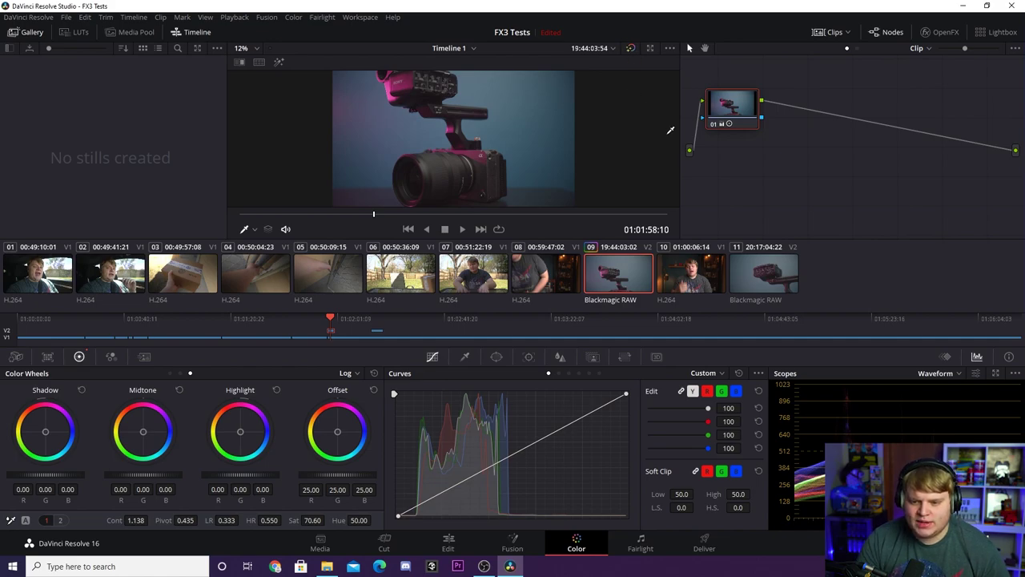
- Compare the ungraded camera shot in clip 11 with the graded shot in clip 09, alternating between them
left_click(760, 272)
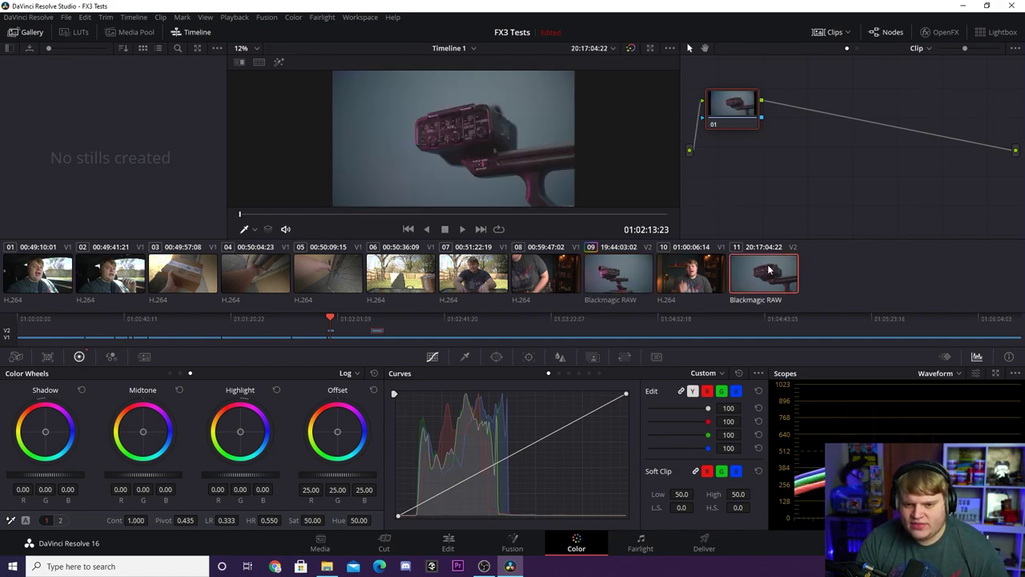
left_click(629, 278)
left_click(761, 276)
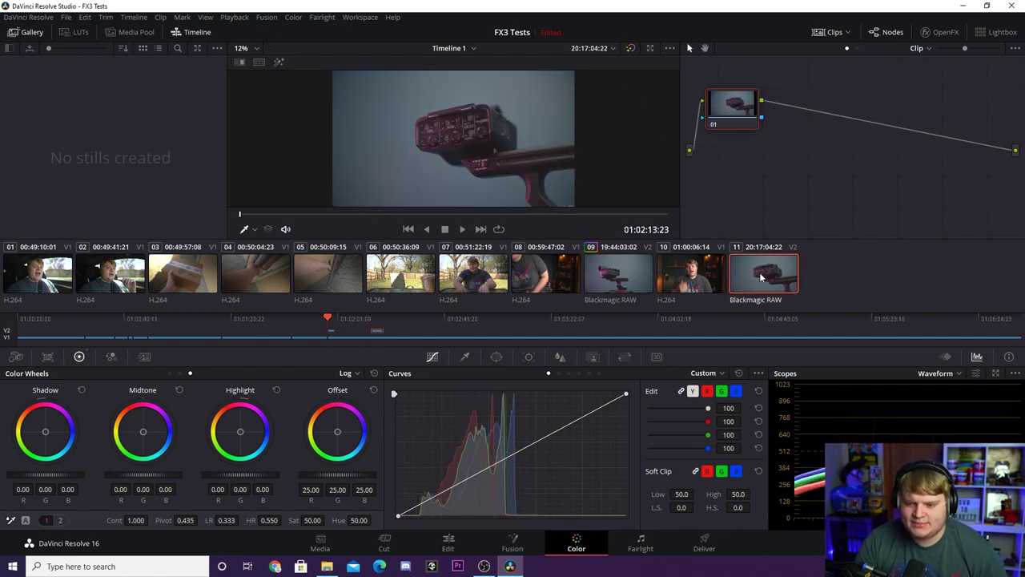
left_click(627, 279)
left_click(761, 277)
- Copy clip 09's grade onto clip 11, then compare it with clip 09 and with the grade bypassed
left_click(620, 280)
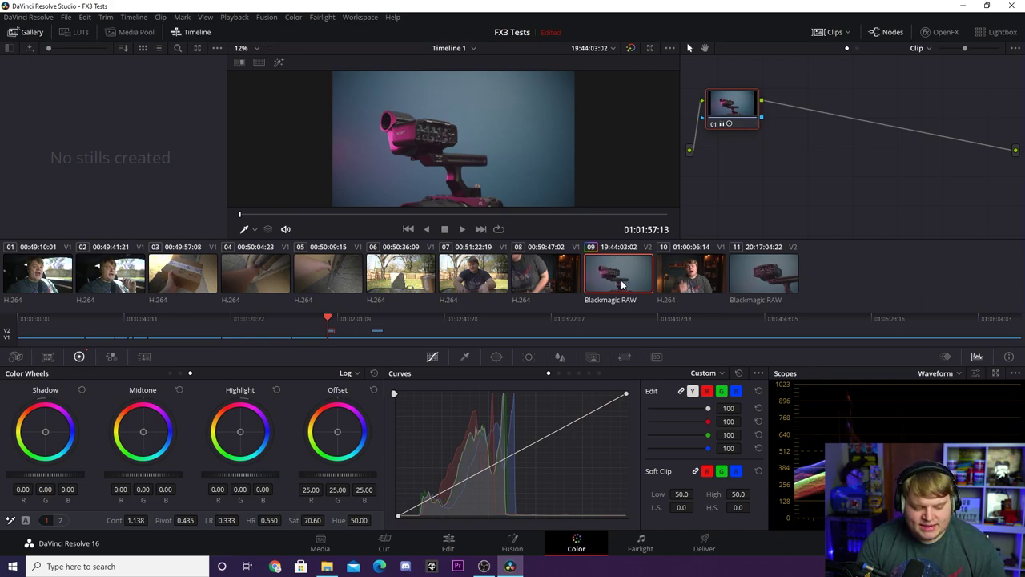
left_click(775, 270)
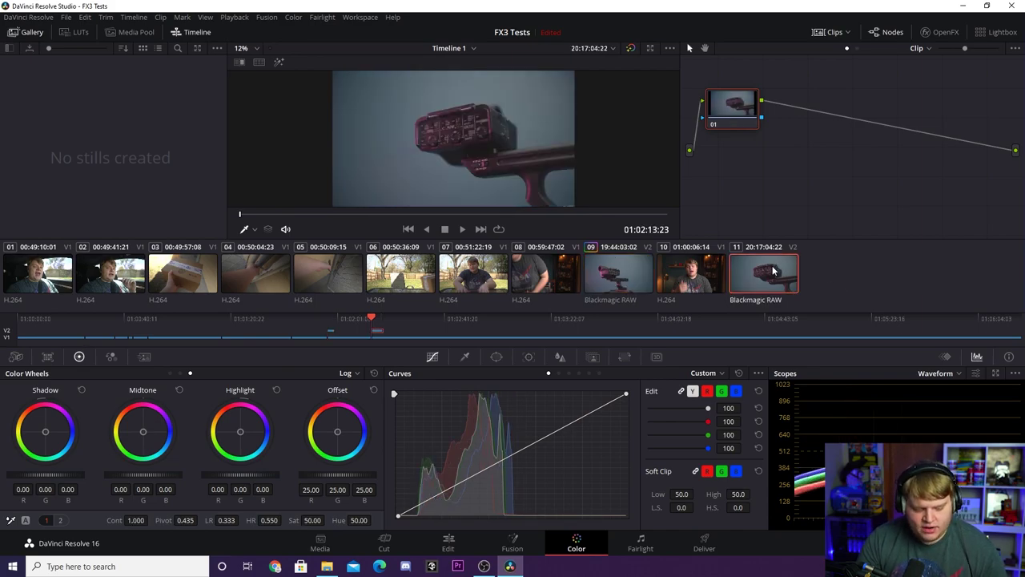
key("ctrl+v")
left_click(649, 274)
left_click(737, 275)
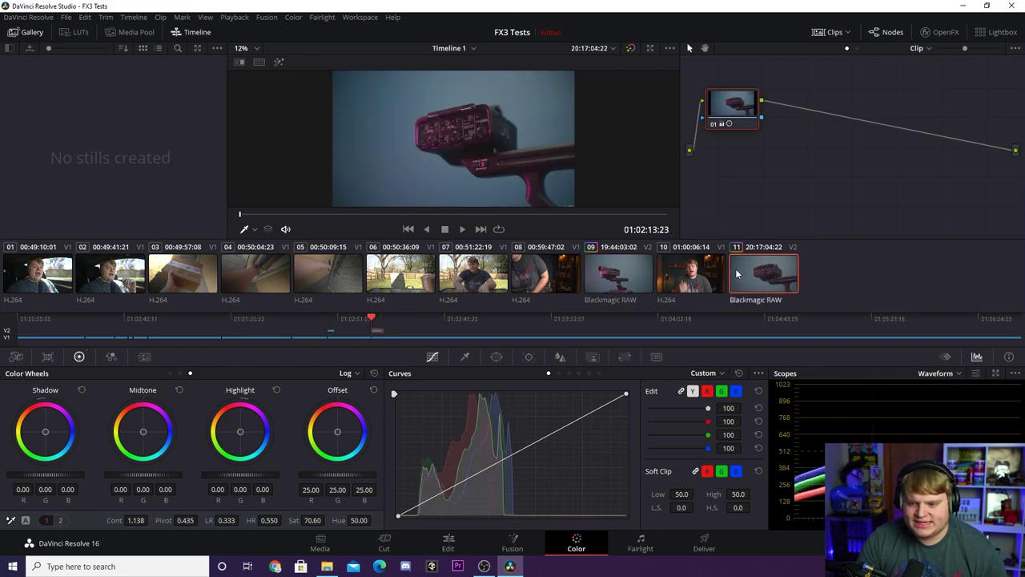
left_click(646, 273)
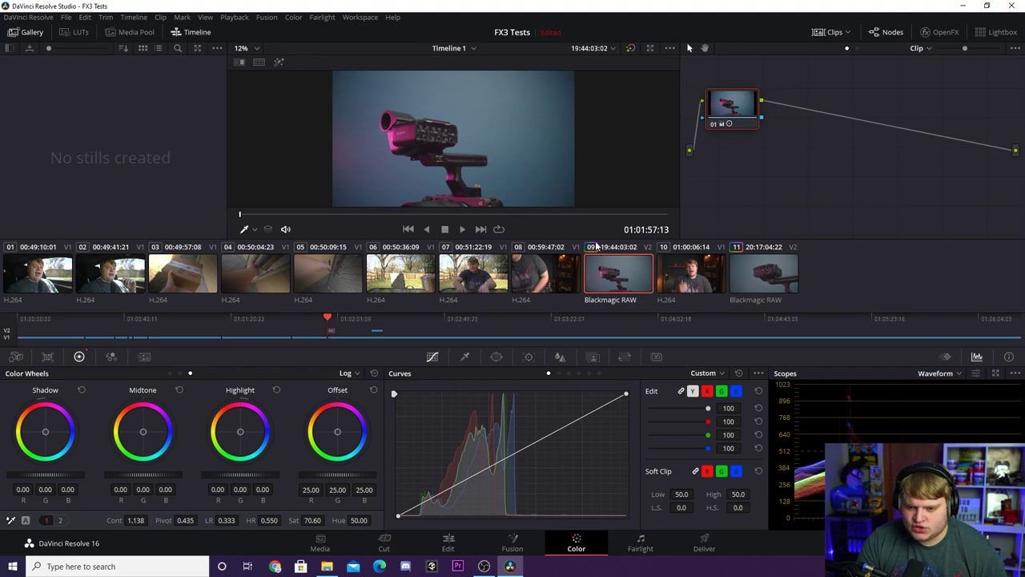
left_click(762, 276)
left_click(632, 48)
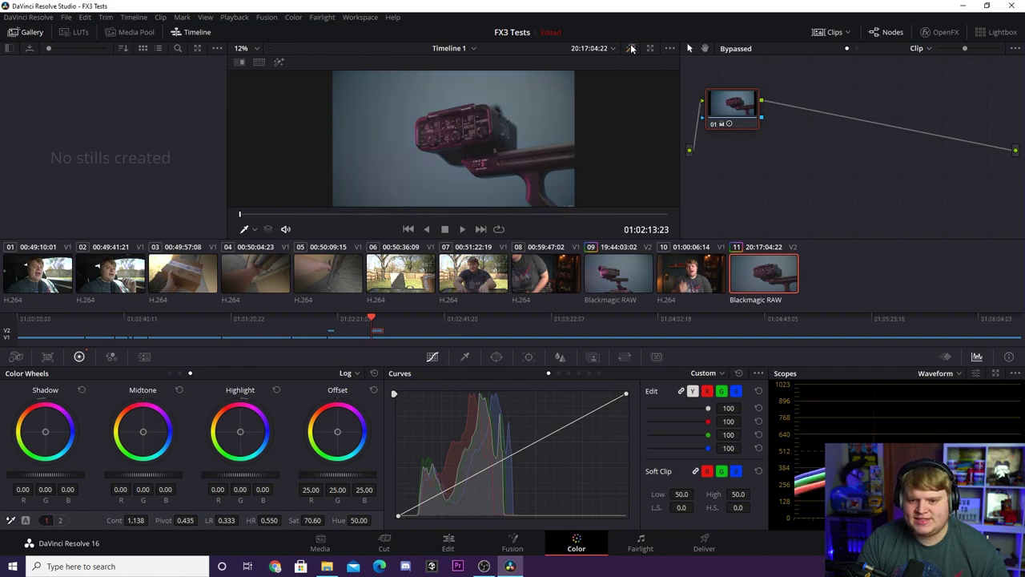
- Try the B-roll camera grade on talking-head clip 10 and undo it
left_click(687, 286)
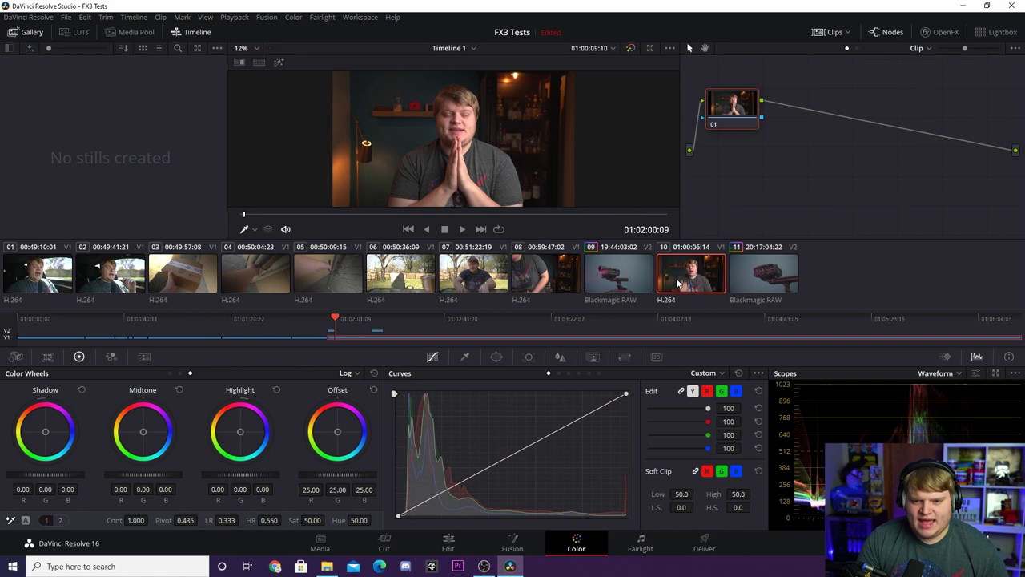
key("ctrl+v")
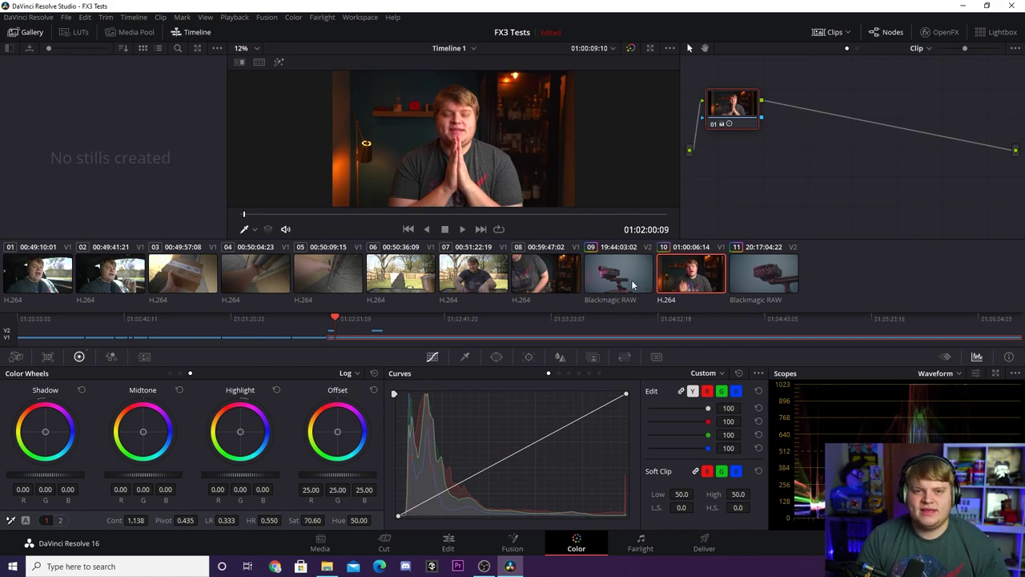
key("ctrl+z")
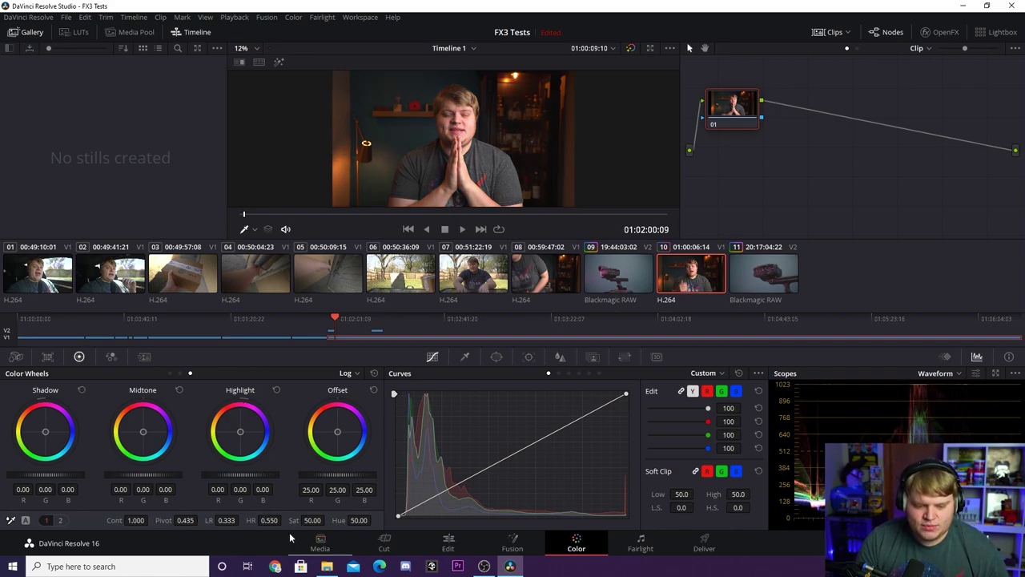
- Grade clip 10 with saturation 48.30, shadows -0.03 and highlights 0.03, and compare it with the bypassed image
left_click_drag(312, 520, 307, 520)
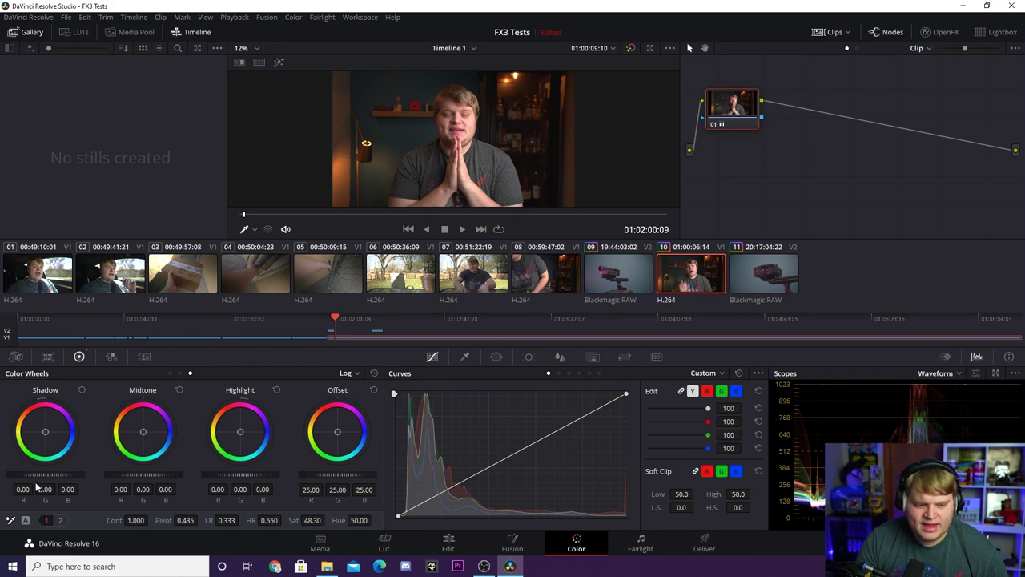
left_click_drag(44, 481, 66, 478)
left_click_drag(249, 475, 255, 475)
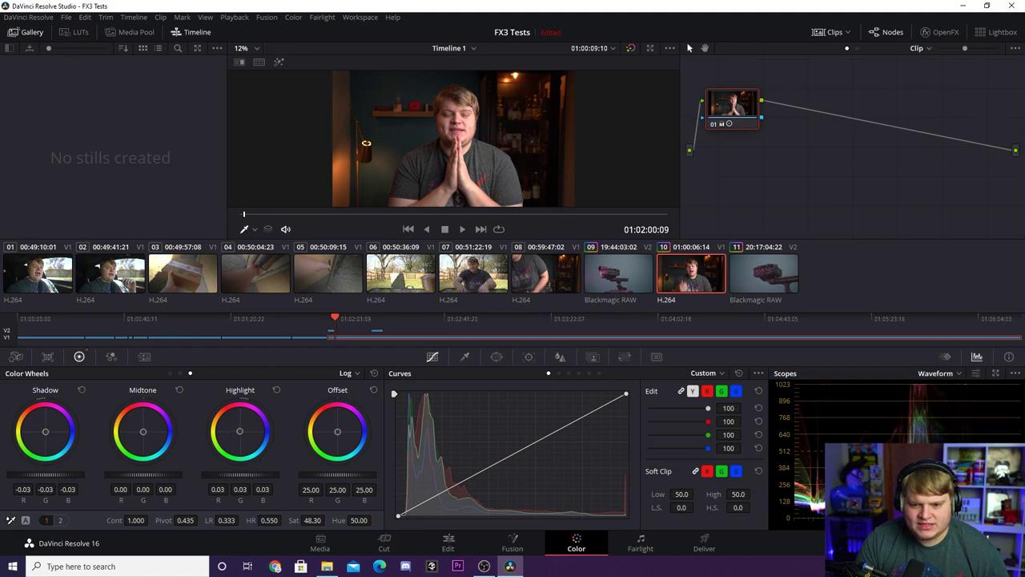
left_click(632, 49)
left_click(632, 48)
left_click(632, 49)
left_click(632, 49)
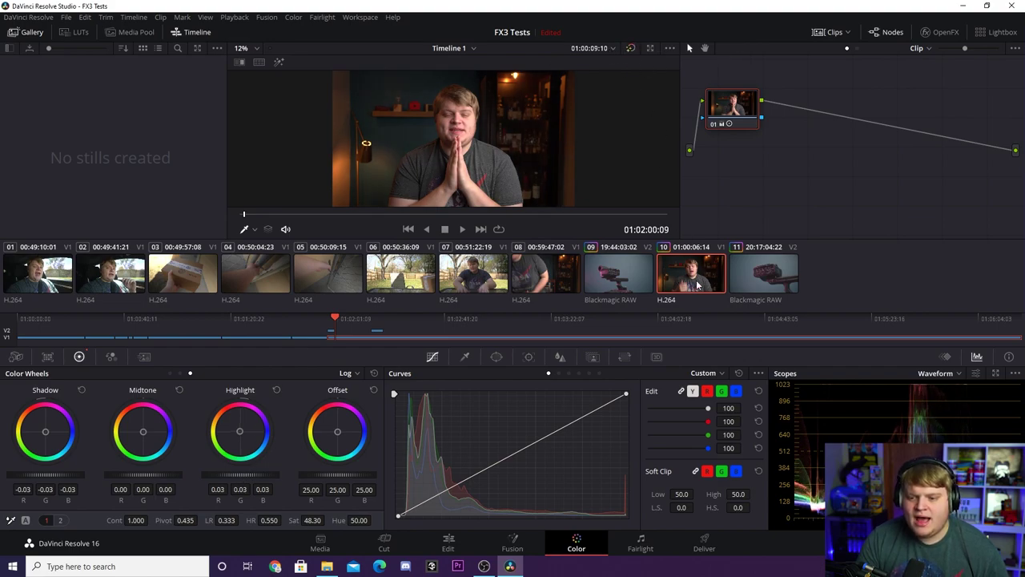
- Apply clip 10's grade to clips 08 and 07
left_click(516, 282)
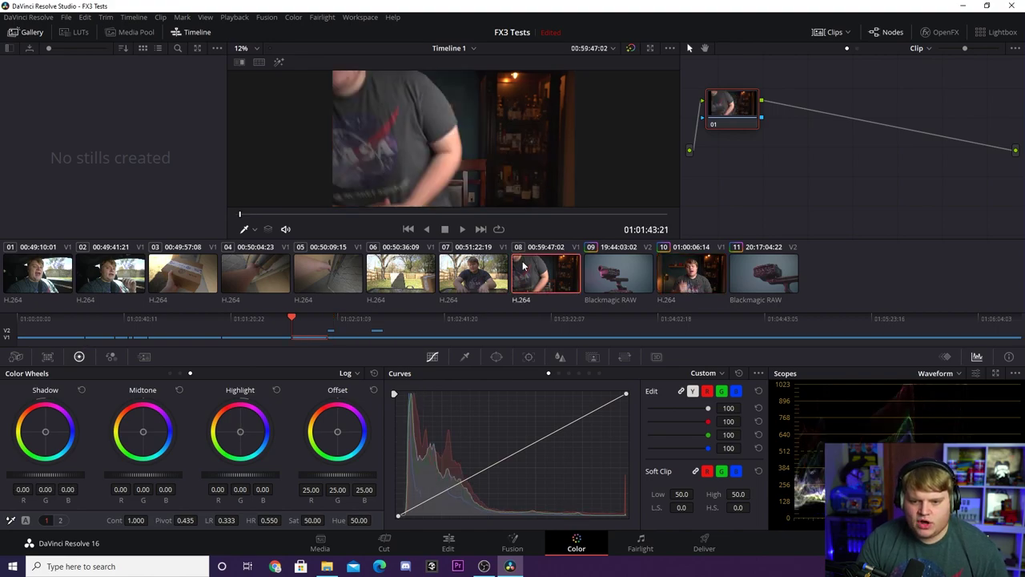
left_click(481, 288)
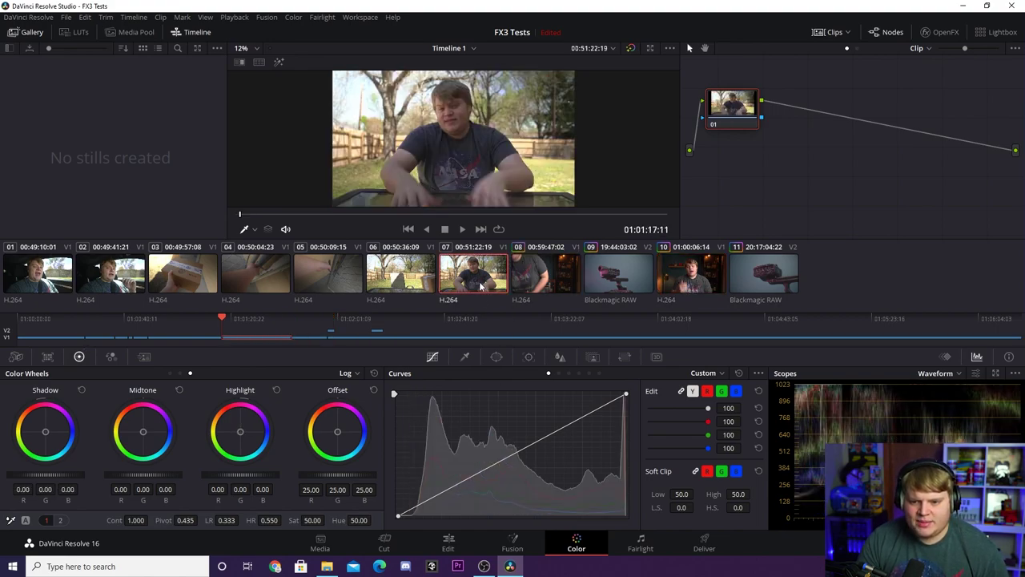
key("alt+shift+c")
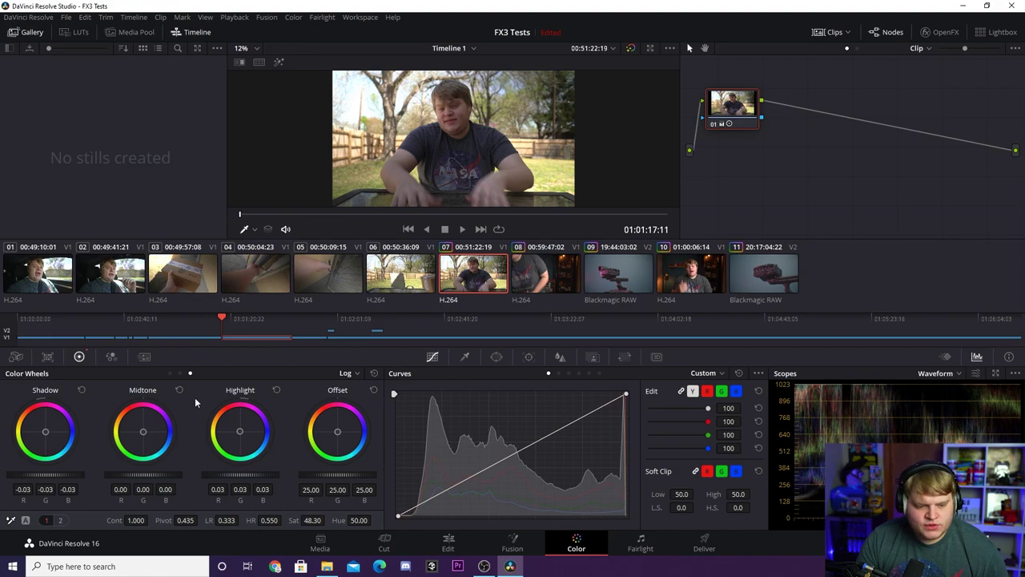
- Adjust outdoor clip 07 to shadows 0.19, midtones 0.18, contrast 1.128 and saturation 52.60
left_click_drag(49, 475, 75, 475)
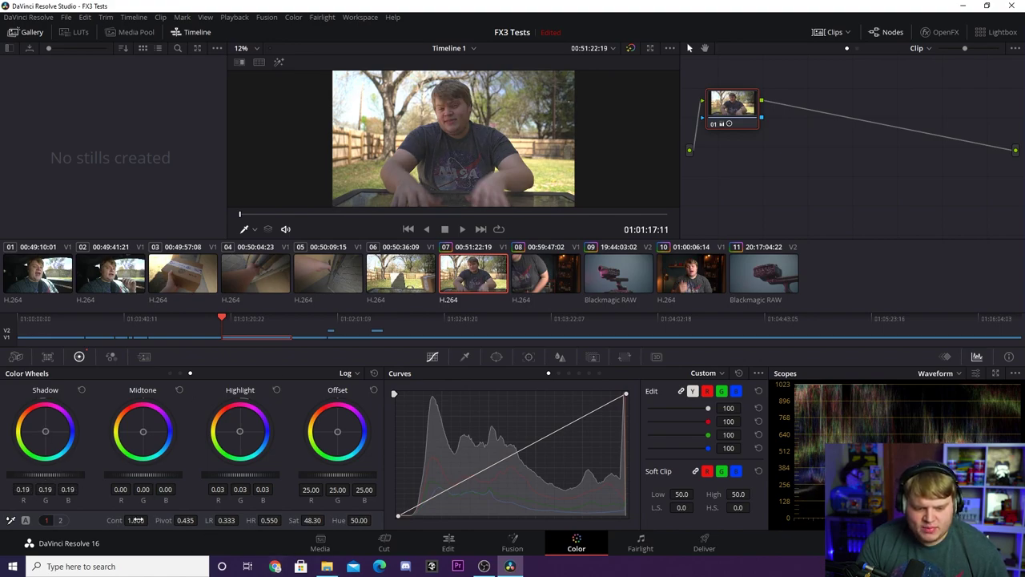
left_click_drag(150, 520, 151, 520)
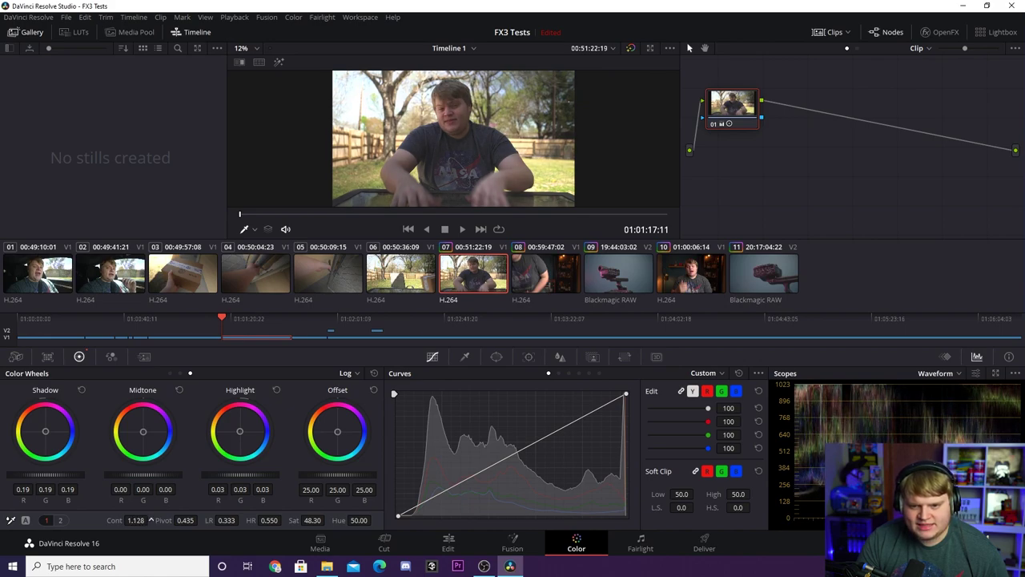
left_click_drag(147, 474, 166, 475)
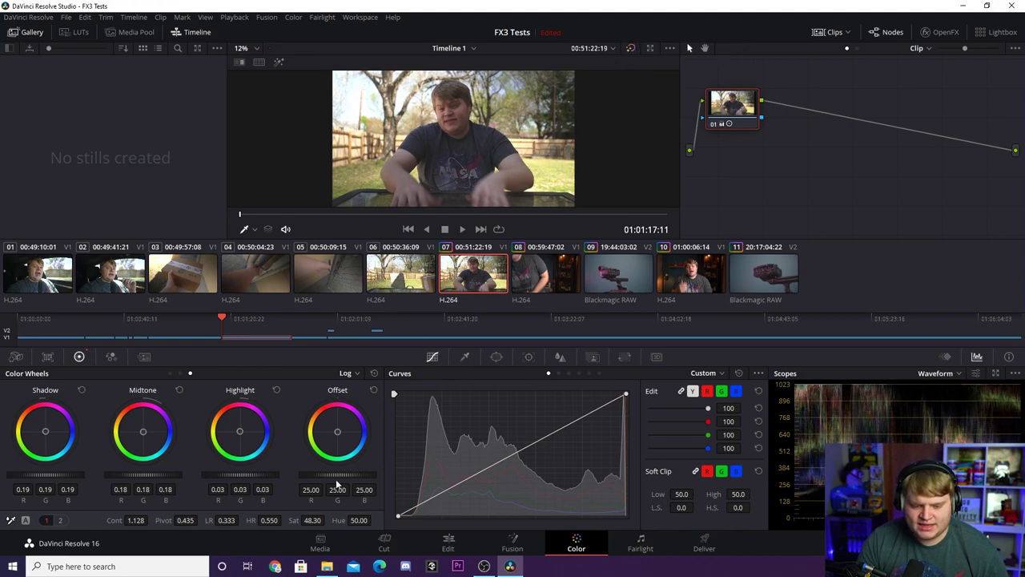
left_click_drag(327, 520, 327, 520)
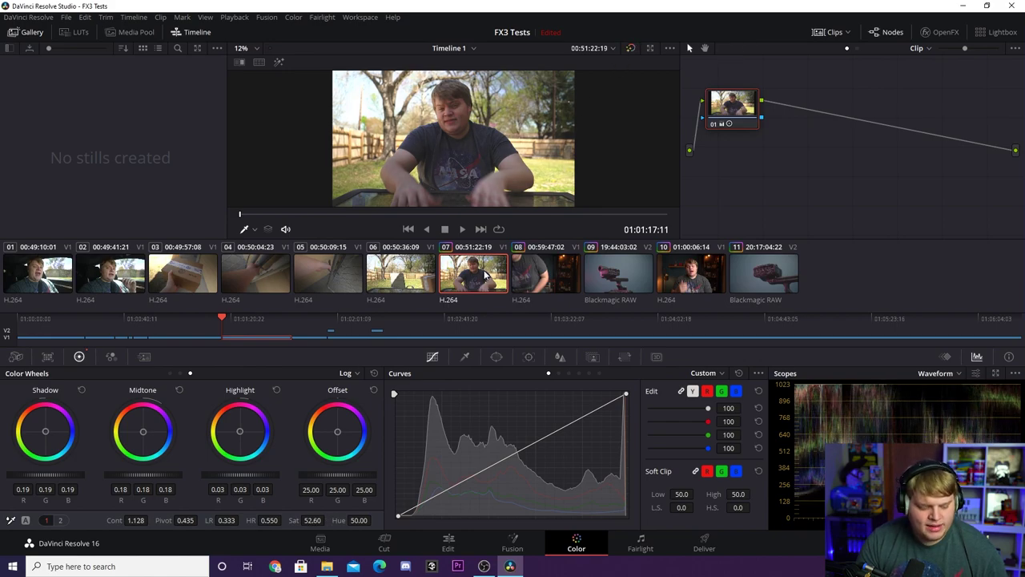
- Apply clip 07's grade to clips 06, 05, 04 and 03
left_click(410, 272)
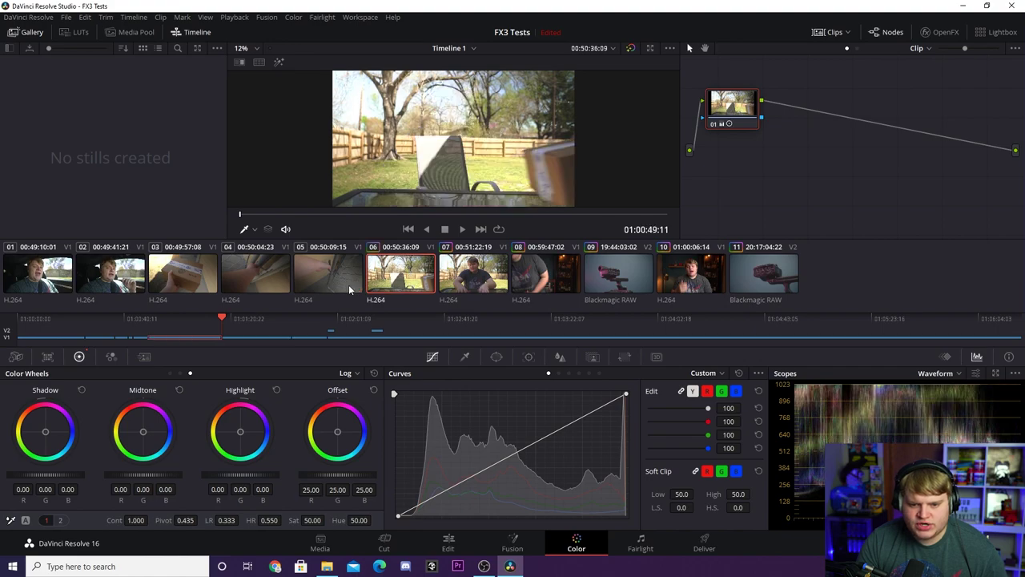
left_click(337, 284)
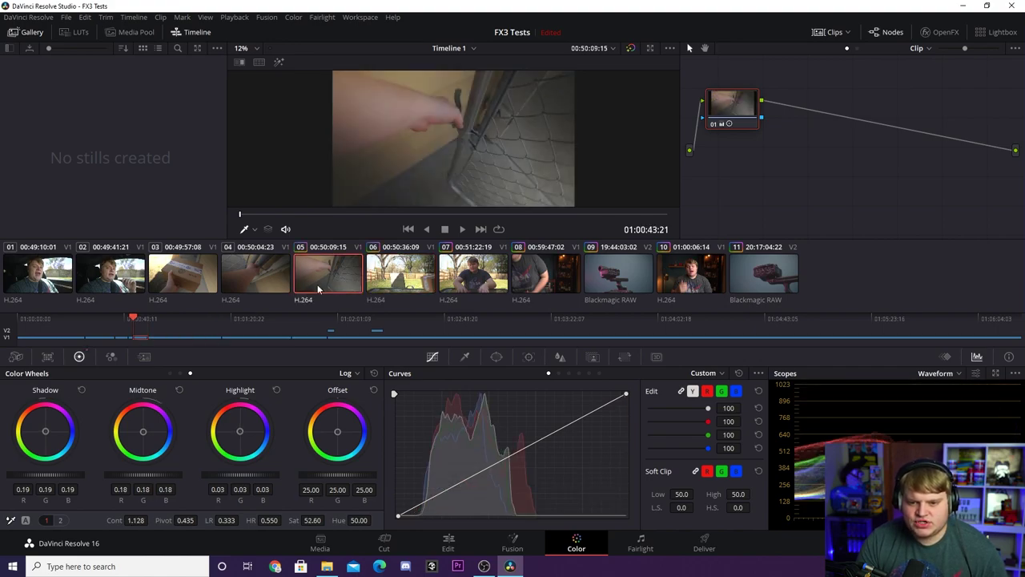
left_click(259, 278)
left_click(186, 278)
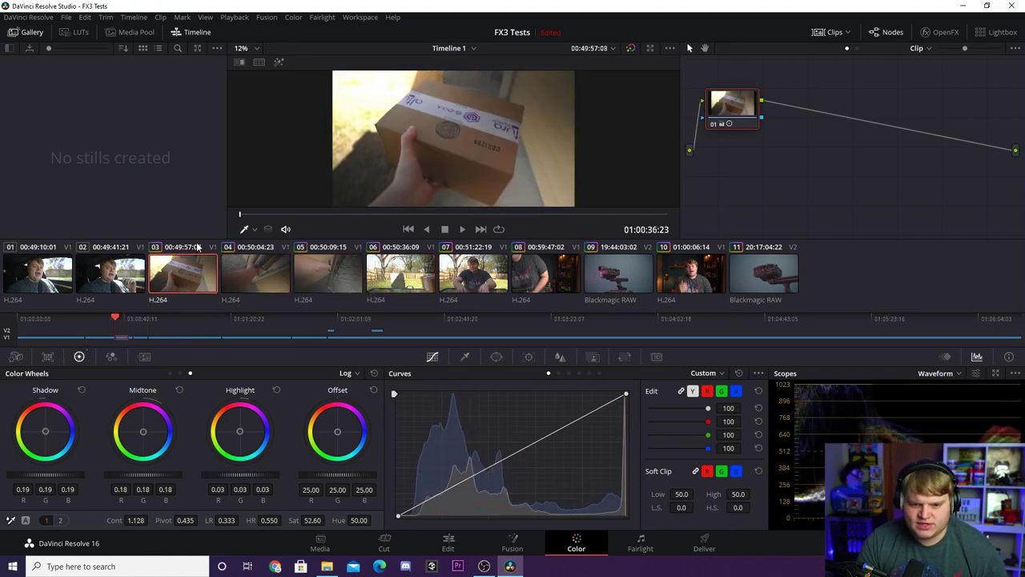
- Compare clip 03 at 01:00:38:01 with and without its grade, and review the other graded clips through clip 10
left_click_drag(279, 214, 333, 215)
left_click(631, 49)
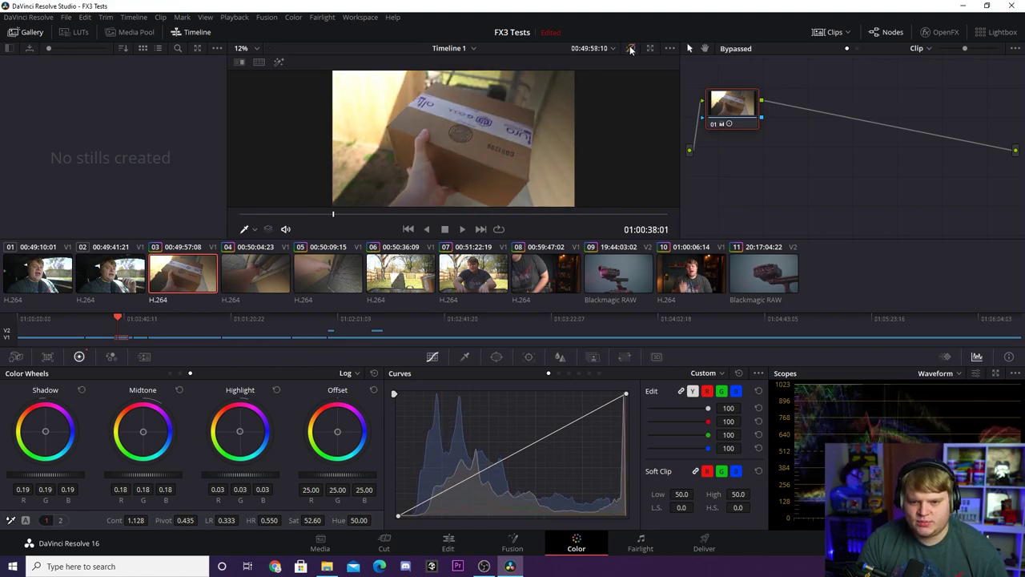
left_click(632, 49)
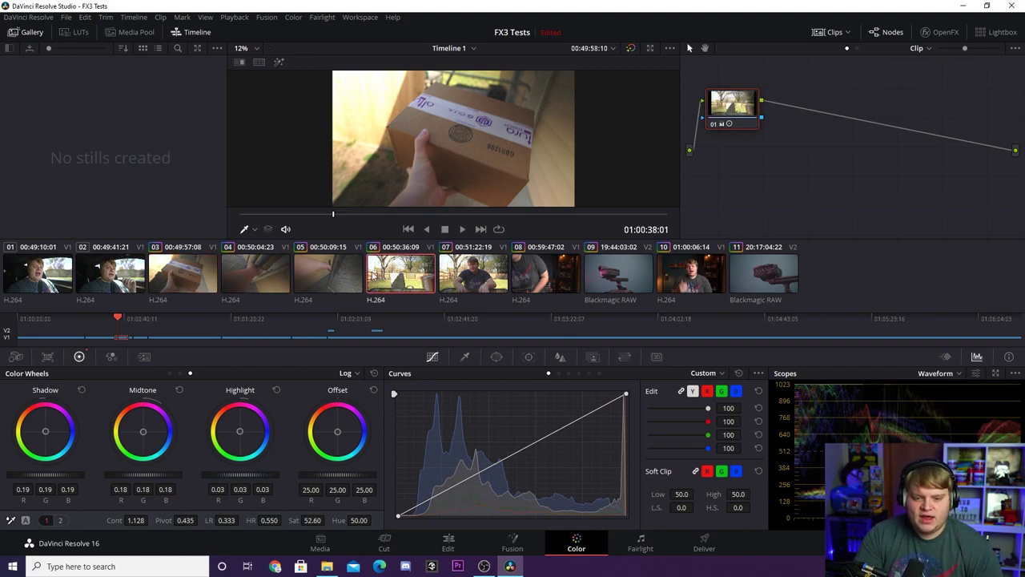
left_click(276, 271)
left_click(516, 268)
left_click(616, 274)
left_click(693, 282)
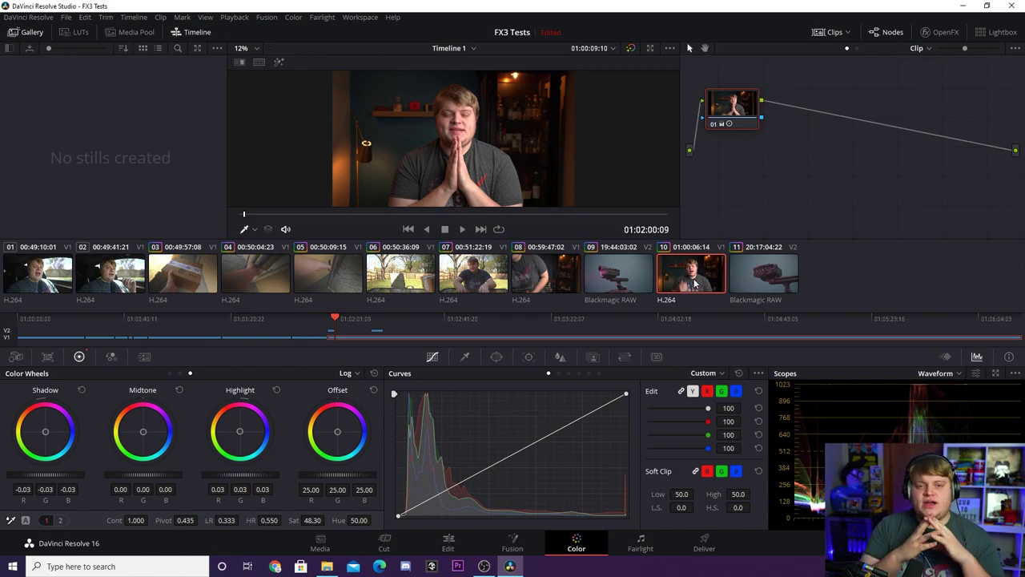
- Lower the Audio 1 track level to +0.4 dB in the Fairlight mixer
left_click(641, 543)
left_click(512, 230)
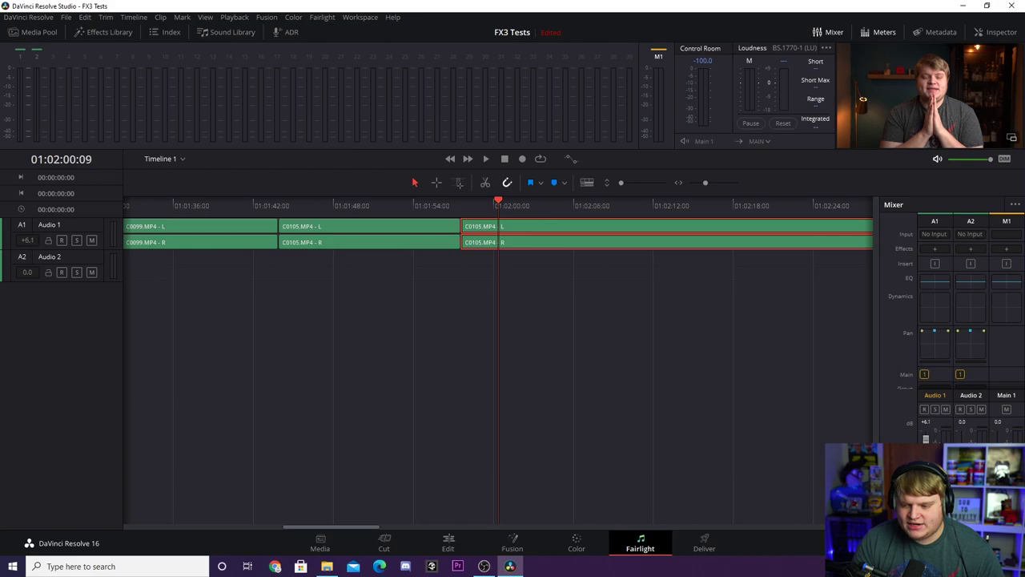
left_click_drag(926, 439, 926, 454)
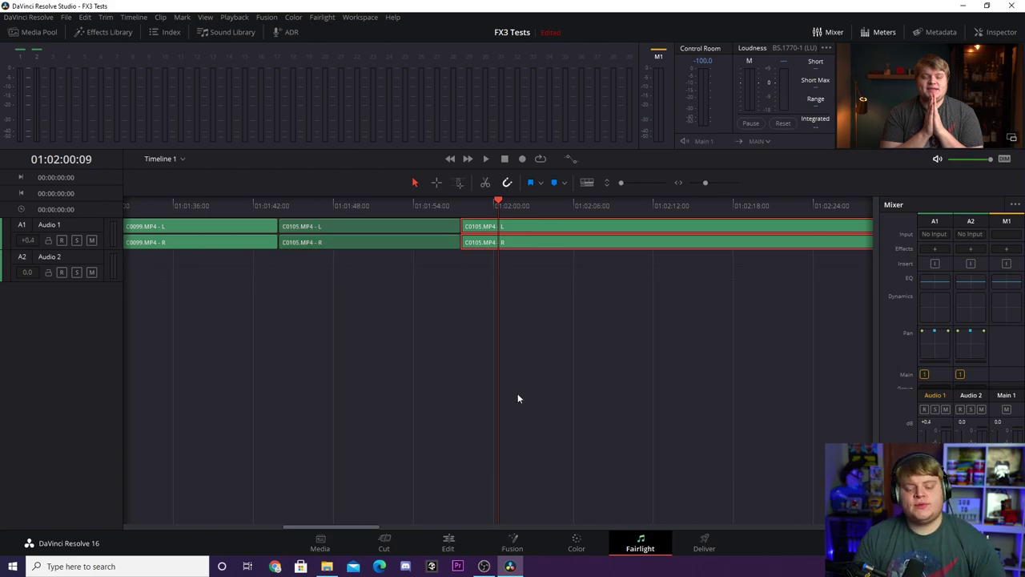
- Return to the edit timeline and set the volume of the long C0105.MP4 clip to 1.74 in the Inspector
left_click(461, 546)
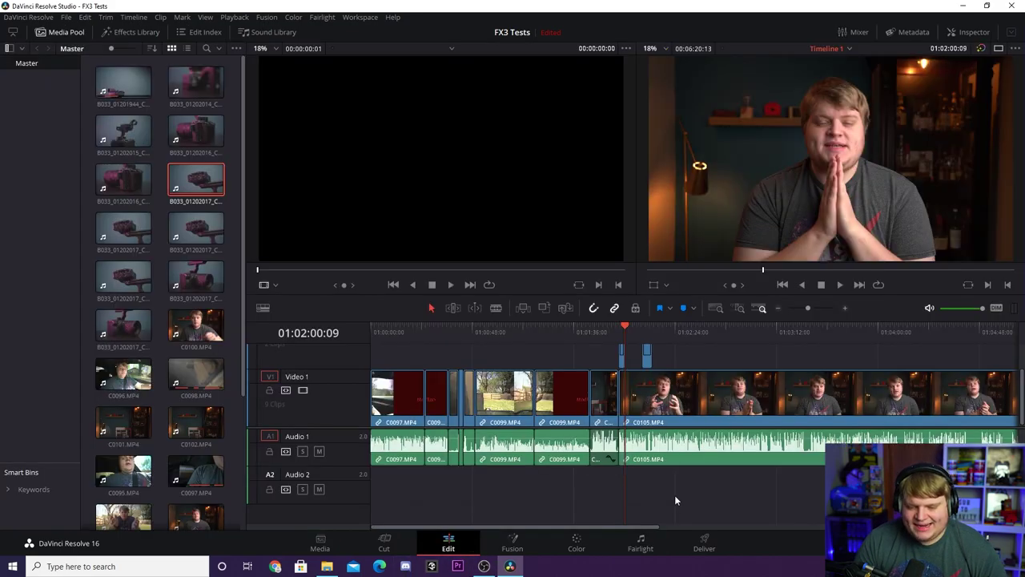
left_click_drag(634, 327, 625, 326)
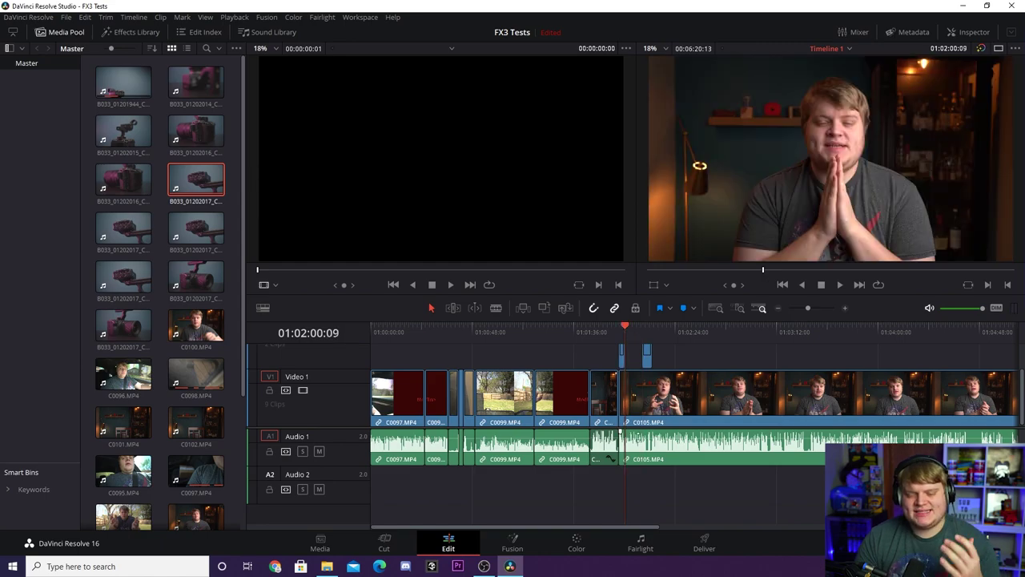
left_click(671, 446)
left_click(972, 33)
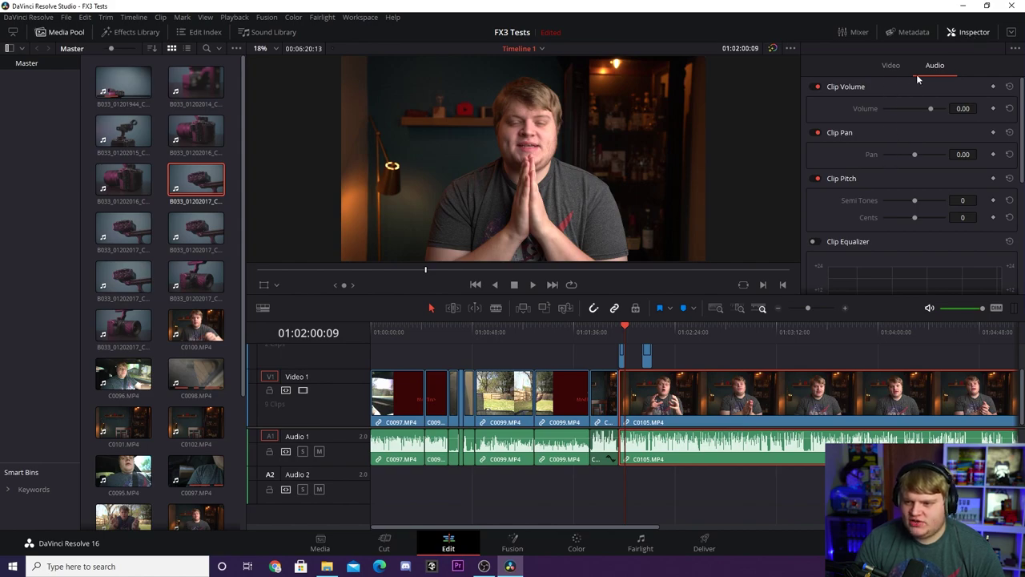
mouse_move(932, 105)
left_mouse_down()
mouse_move(917, 105)
mouse_move(949, 112)
left_mouse_up()
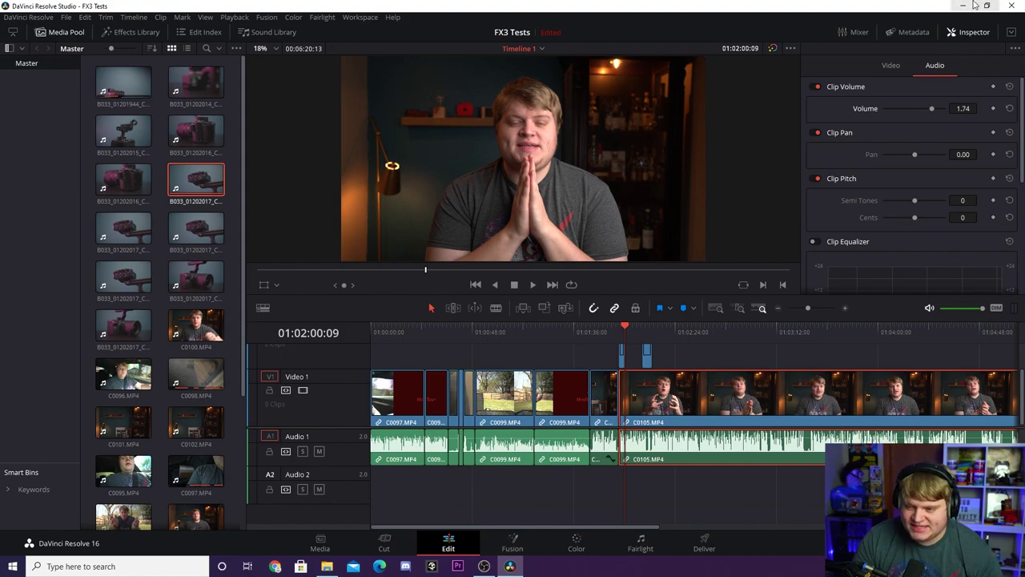
- Set the C0105.MP4 clip's zoom to 2.370, position to X -407, Y -549 and rotation to -34.430, and check the frame at 01:02:00:09
left_click(893, 65)
scroll(850, 153, "down", 2)
scroll(889, 172, "up", 2)
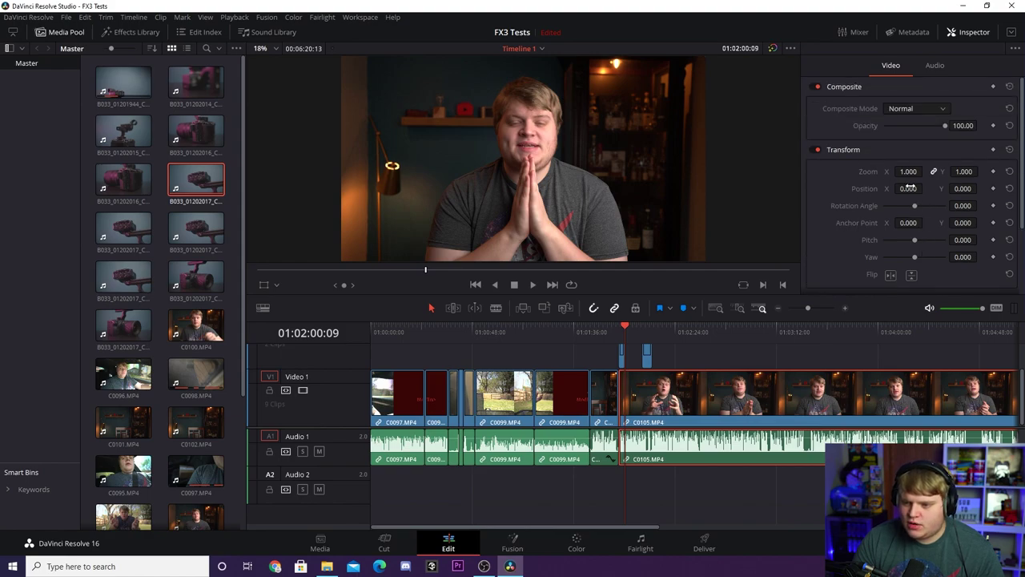
left_click_drag(911, 171, 976, 188)
left_click_drag(915, 205, 850, 188)
left_click_drag(961, 188, 667, 338)
left_click(616, 324)
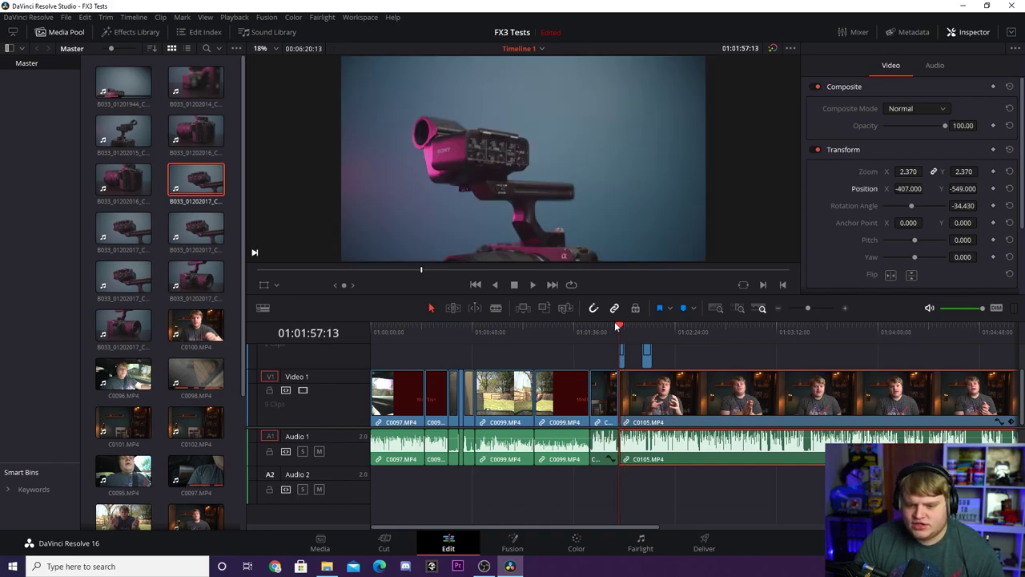
mouse_move(616, 329)
left_mouse_down()
mouse_move(606, 329)
mouse_move(633, 331)
left_mouse_up()
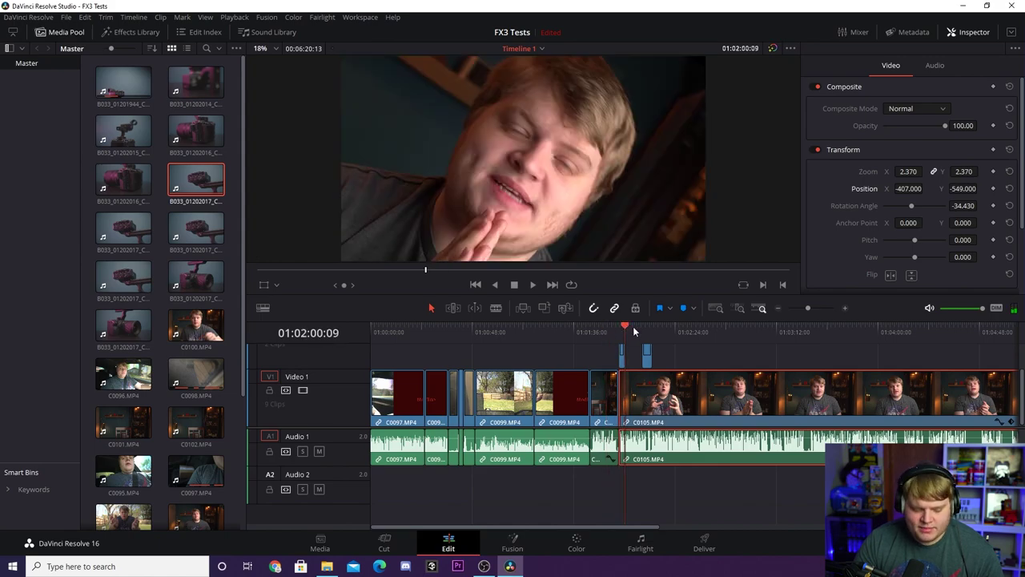
- Undo the zoom, position and rotation changes on the long C0105.MP4 clip and clear the timeline selection
key("ctrl+a")
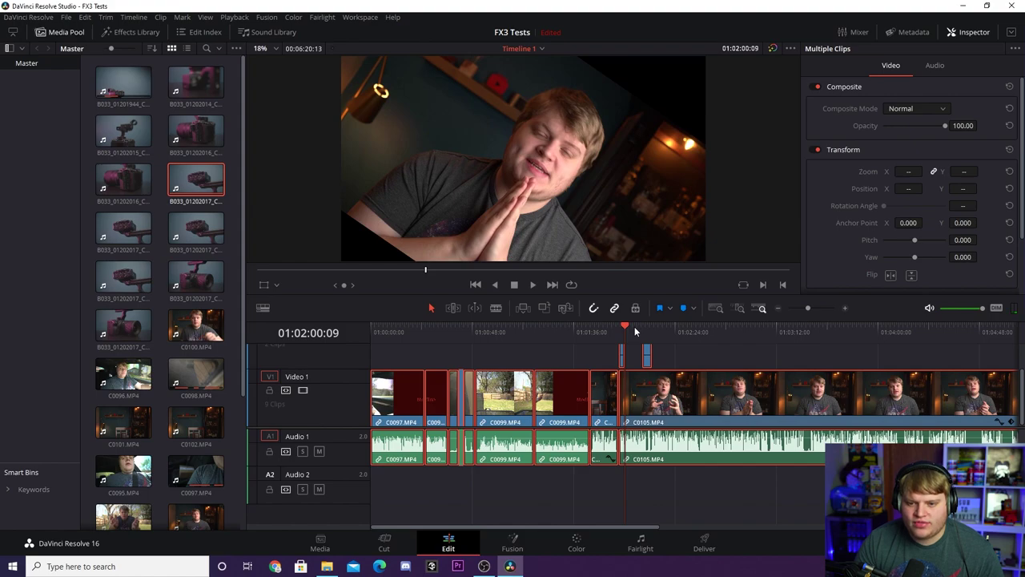
left_click(684, 512)
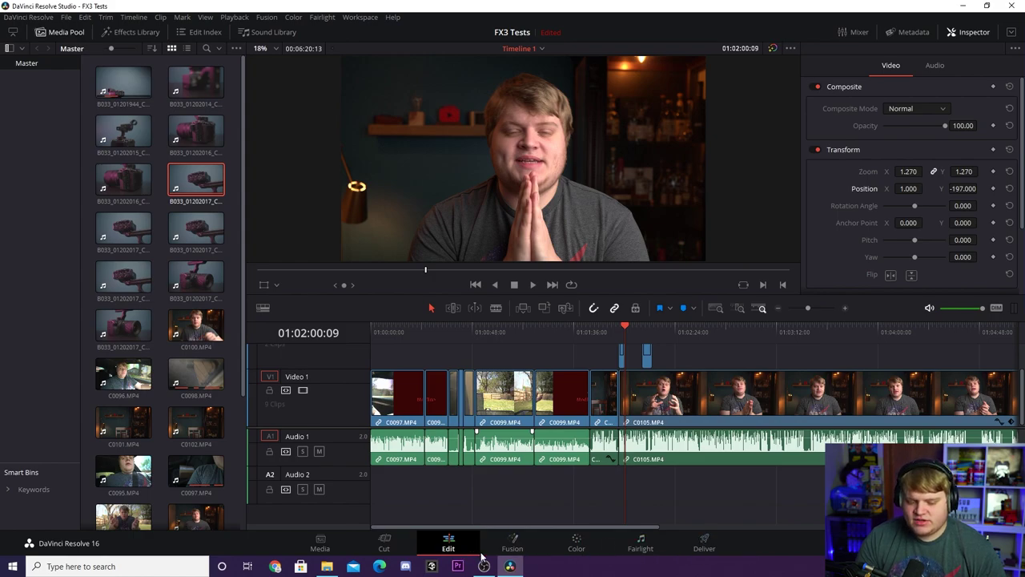
- Go to the Deliver page, choose the YouTube 1080p render preset and name the output file FX3 Test Video
left_click(703, 545)
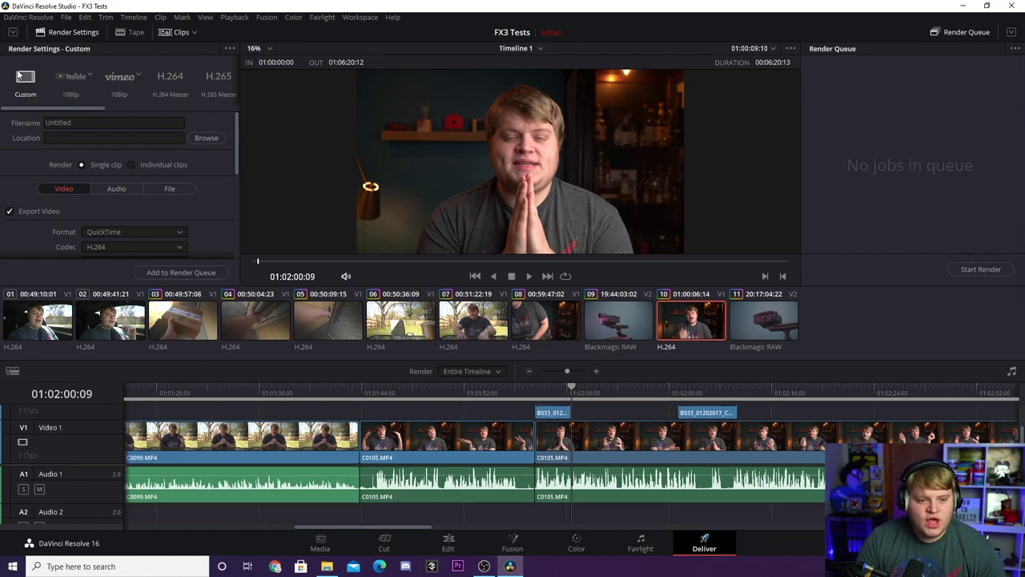
scroll(126, 204, "down", 3)
scroll(77, 171, "up", 3)
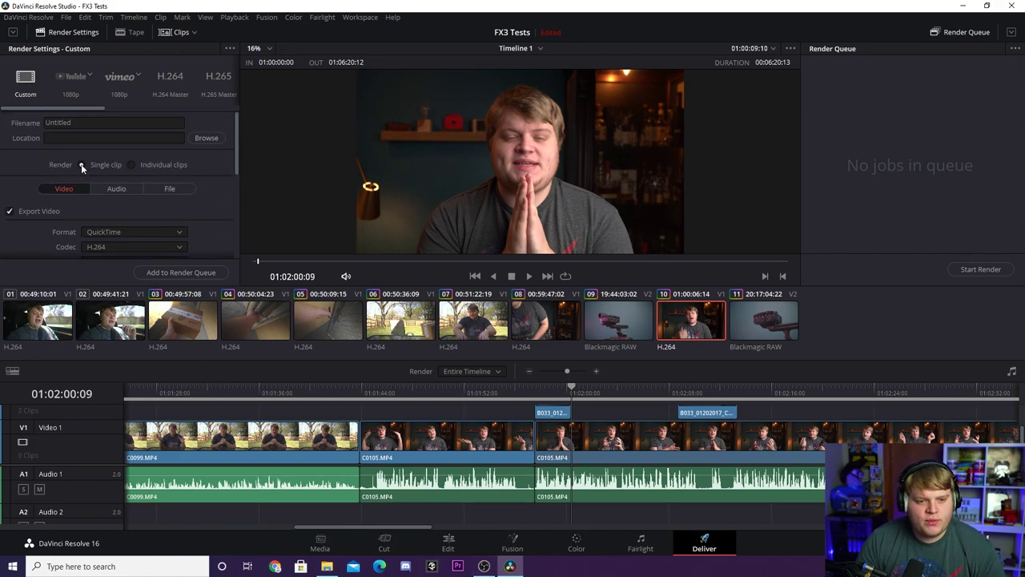
left_click(74, 78)
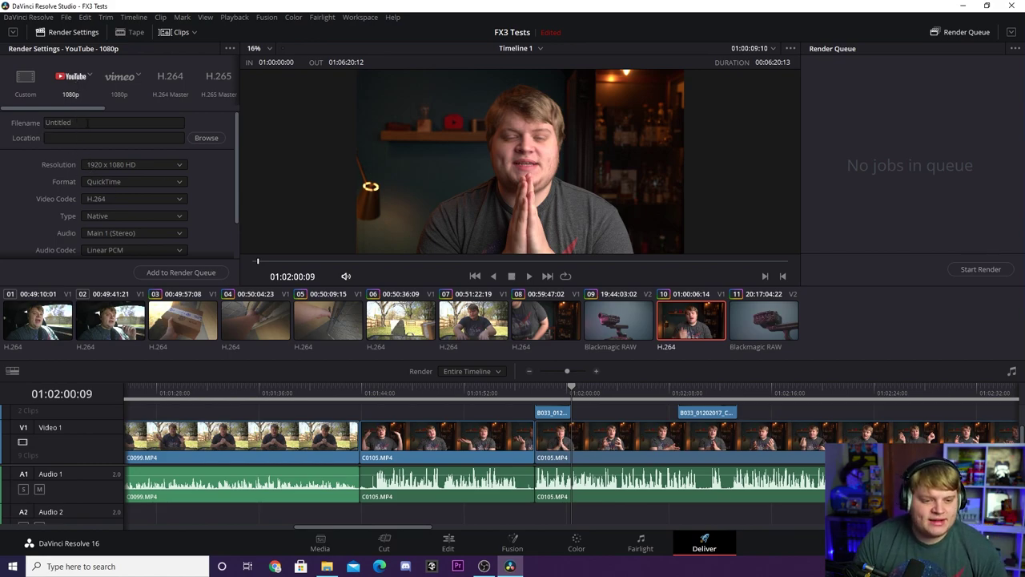
left_click(112, 122)
type("FX3 Test Video")
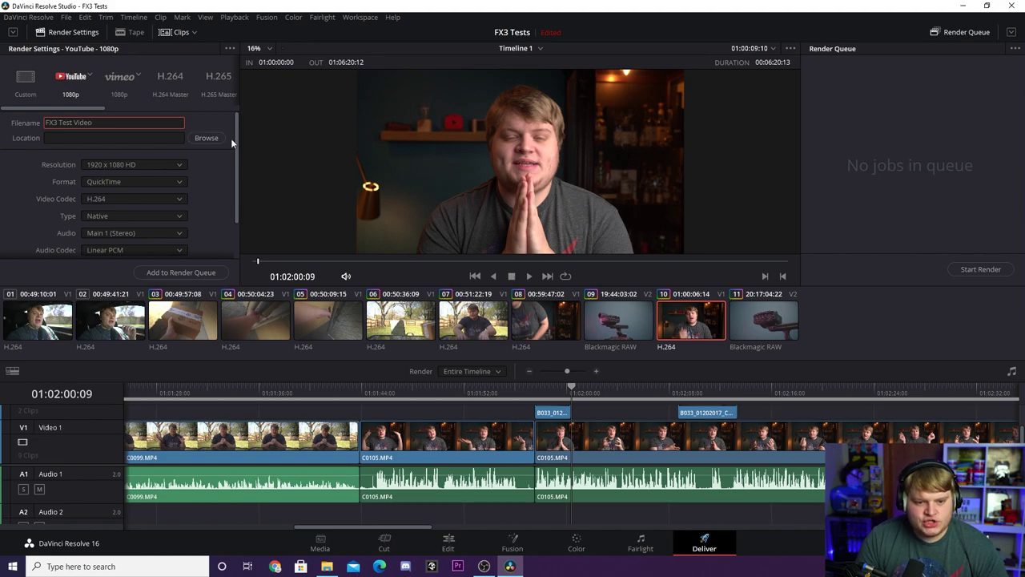
- Add the Timeline 1 export to the render queue with B:\ as its location and start rendering Job 1
scroll(102, 168, "down", 2)
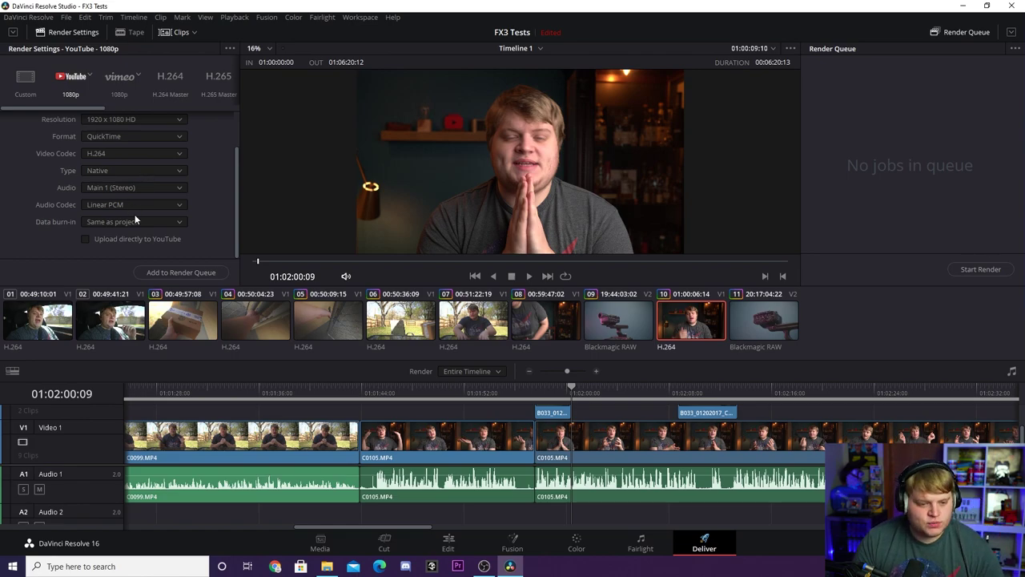
left_click(183, 273)
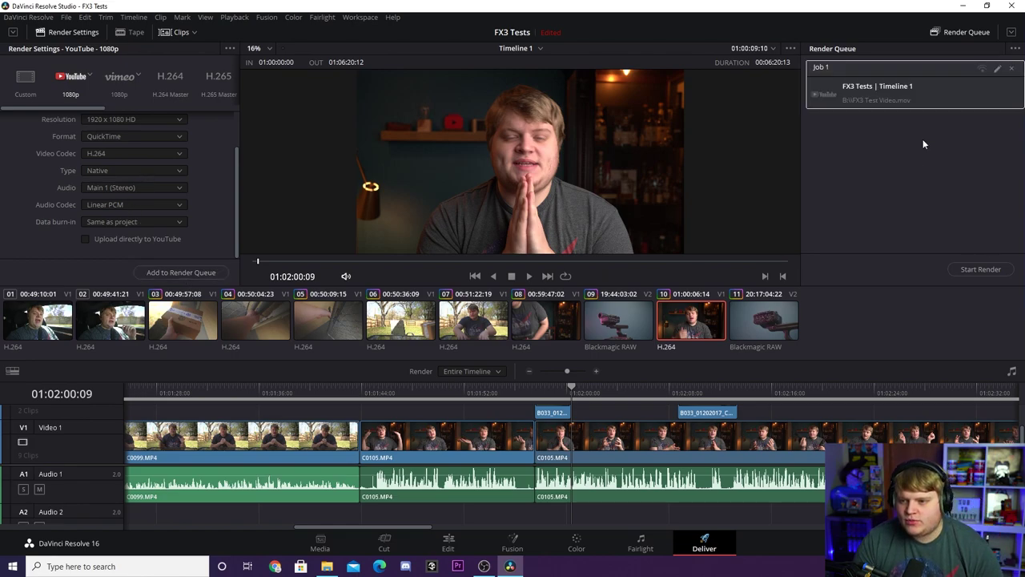
left_click(864, 93)
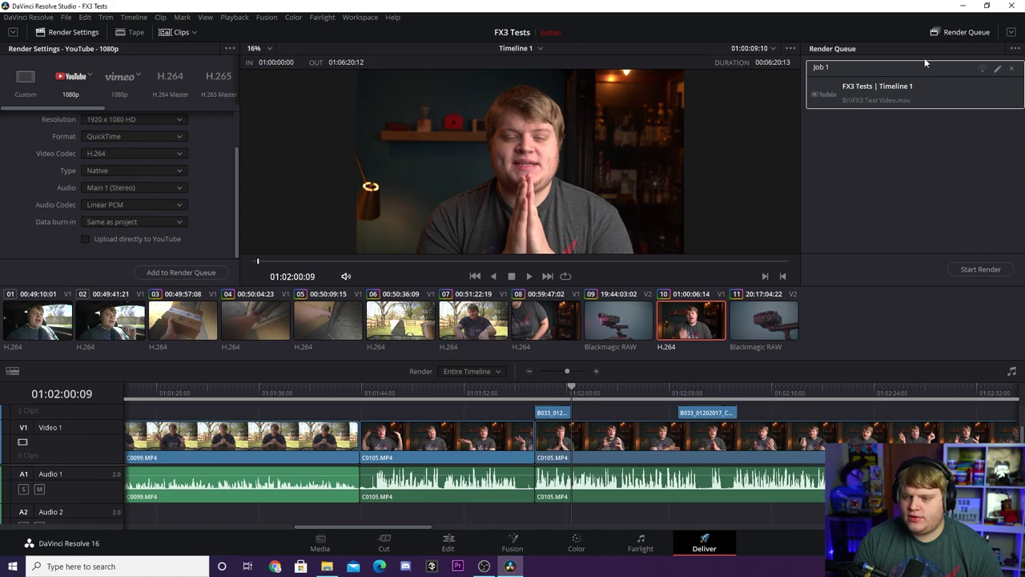
left_click(986, 273)
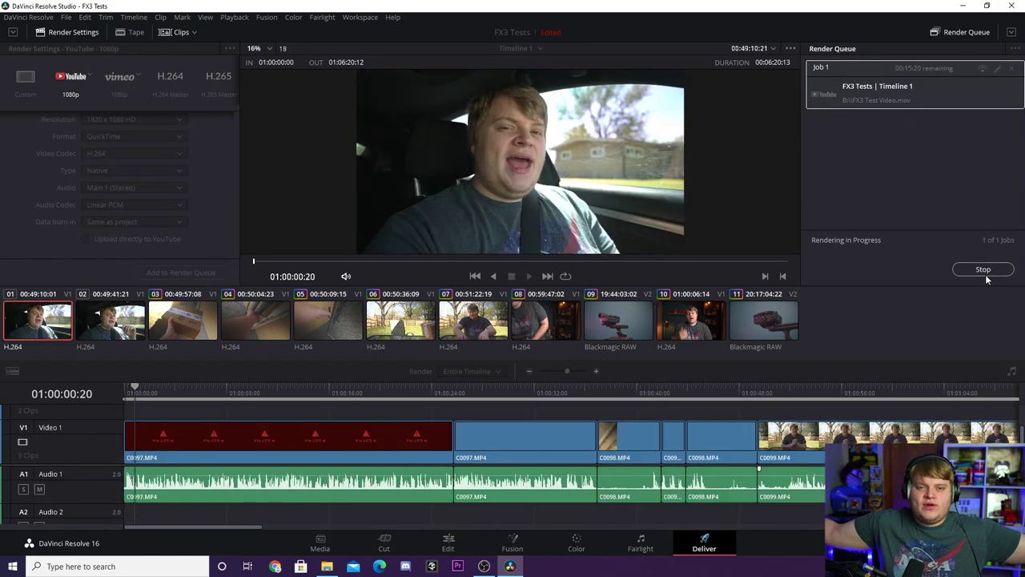